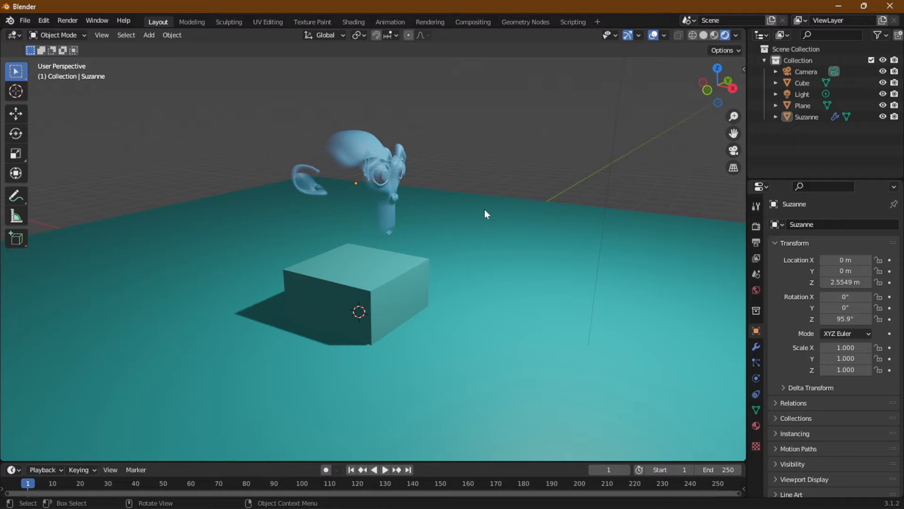
Step: In Suzanne's material nodes, set the first RGB node to olive green and shift the second RGB node's colour slightly toward blue
middle_click_drag(473, 209, 469, 261)
scroll(416, 282, "up", 1)
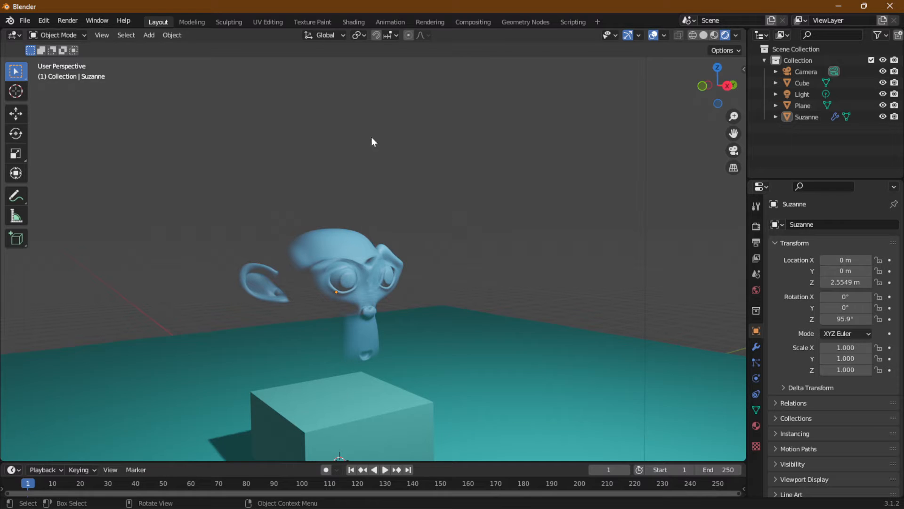
left_click(353, 22)
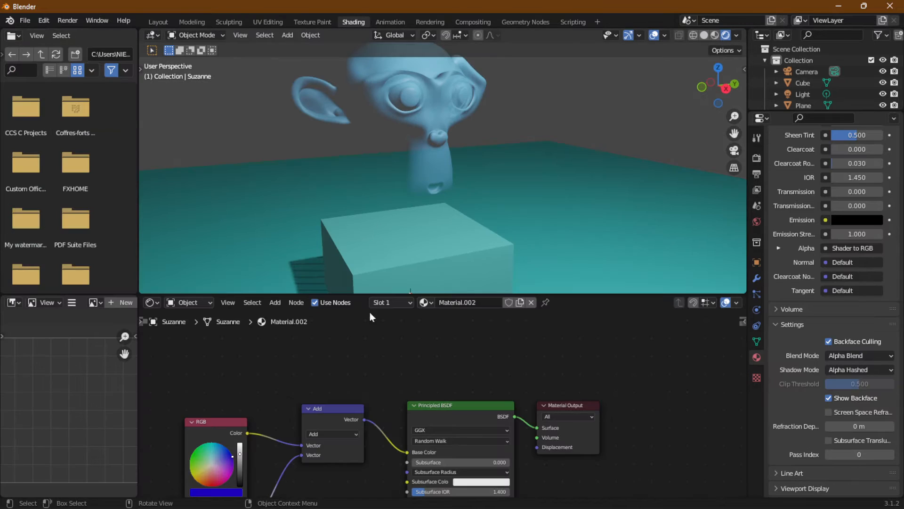
middle_click_drag(259, 350, 267, 314)
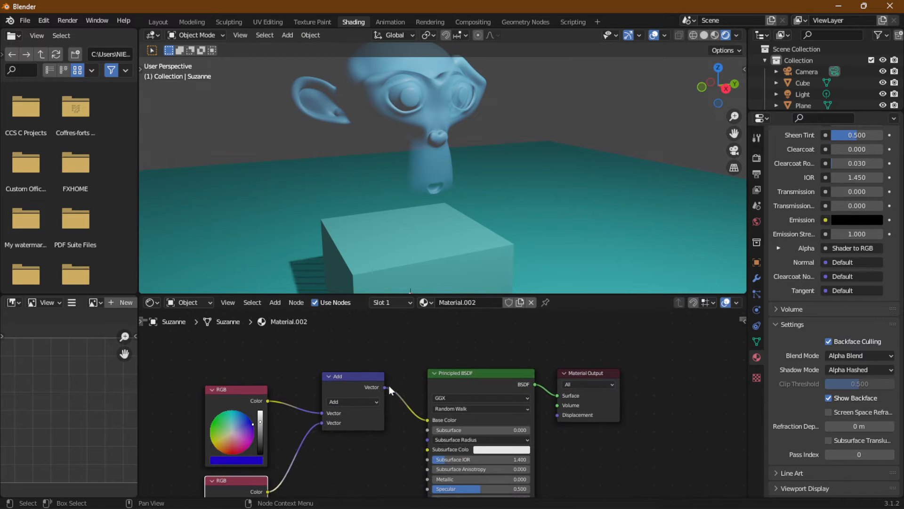
middle_click_drag(357, 440, 431, 391)
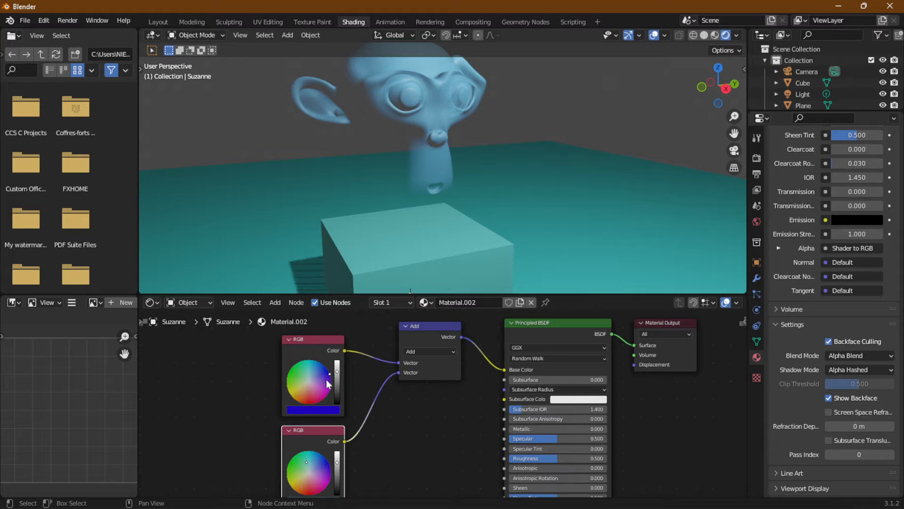
left_click_drag(330, 377, 296, 384)
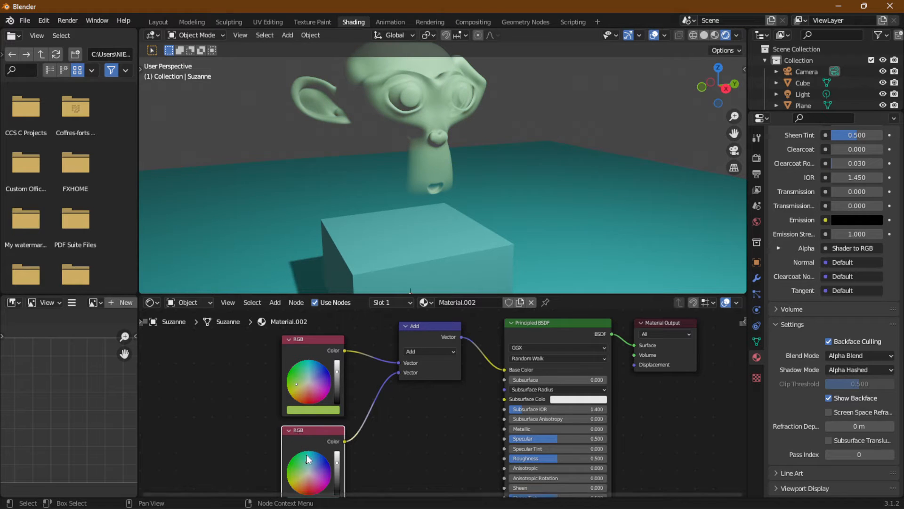
mouse_move(307, 460)
left_mouse_down()
mouse_move(311, 487)
mouse_move(312, 461)
left_mouse_up()
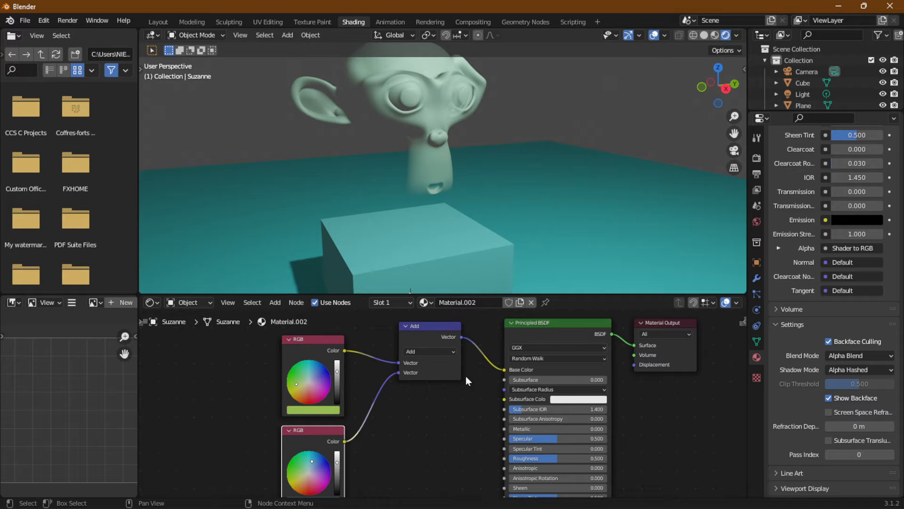
Step: Review the operations available for the Add vector math node that combines the two RGB colours
left_click(437, 351)
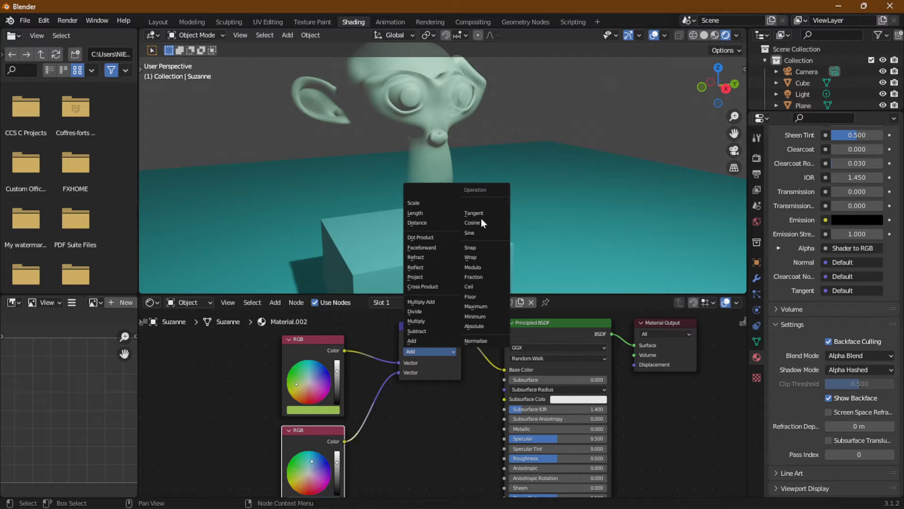
left_click(426, 353)
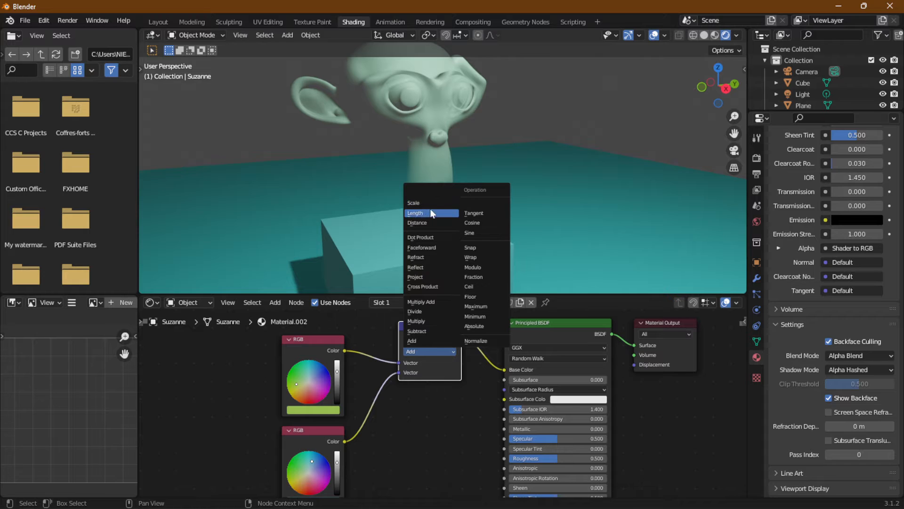
key("Escape")
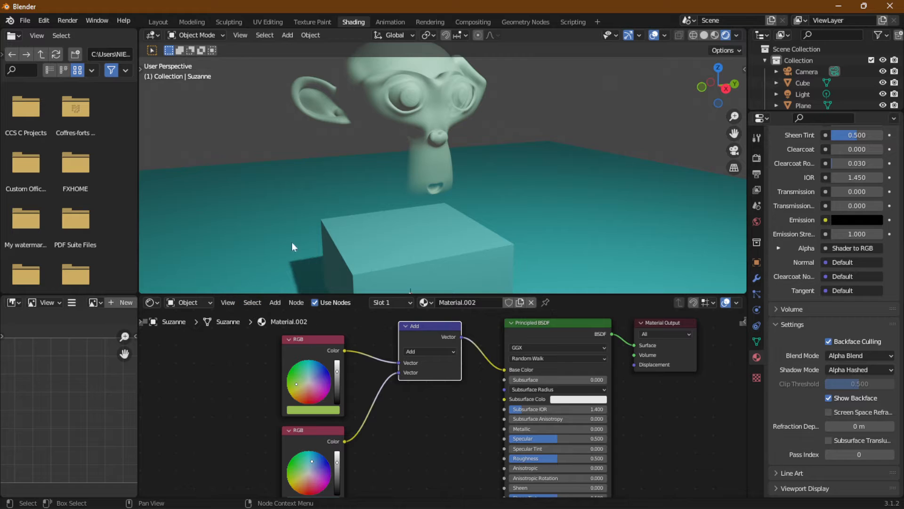
Step: Start a new General file and discard the unsaved changes to the current scene
left_click(25, 21)
mouse_move(113, 35)
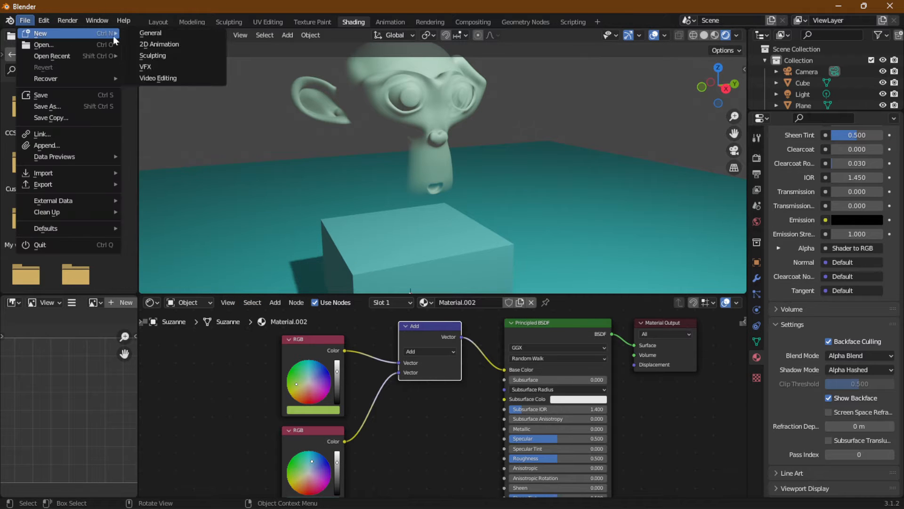
left_click(155, 35)
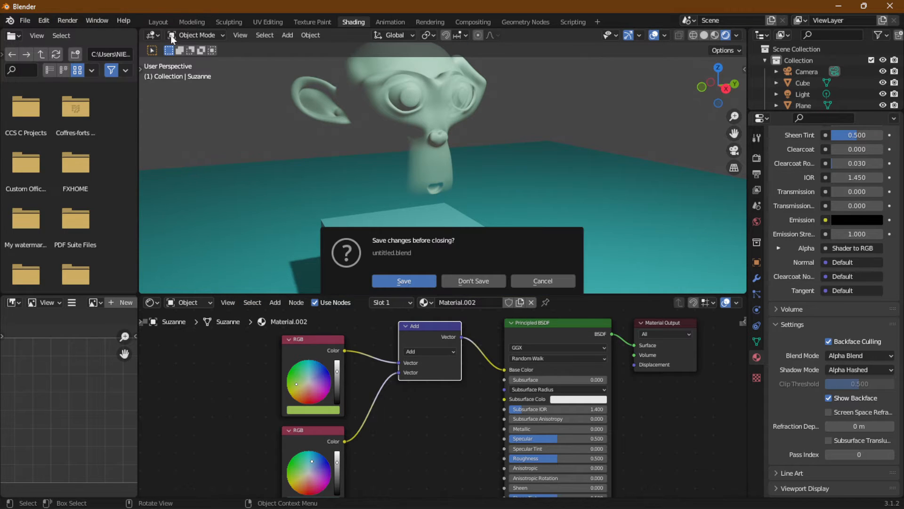
left_click(464, 280)
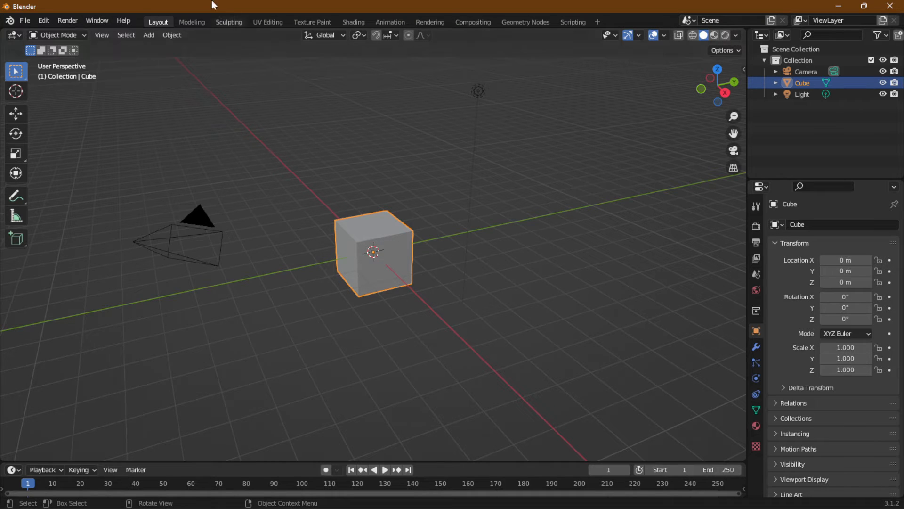
Step: Add a plane mesh, scale it uniformly to about 8.58, and deselect it
left_click(156, 40)
mouse_move(163, 47)
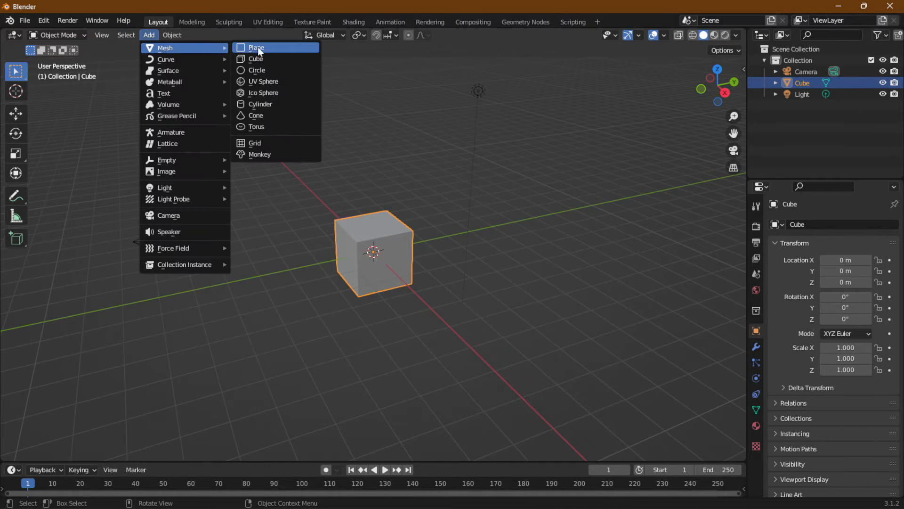
left_click(260, 48)
key("s")
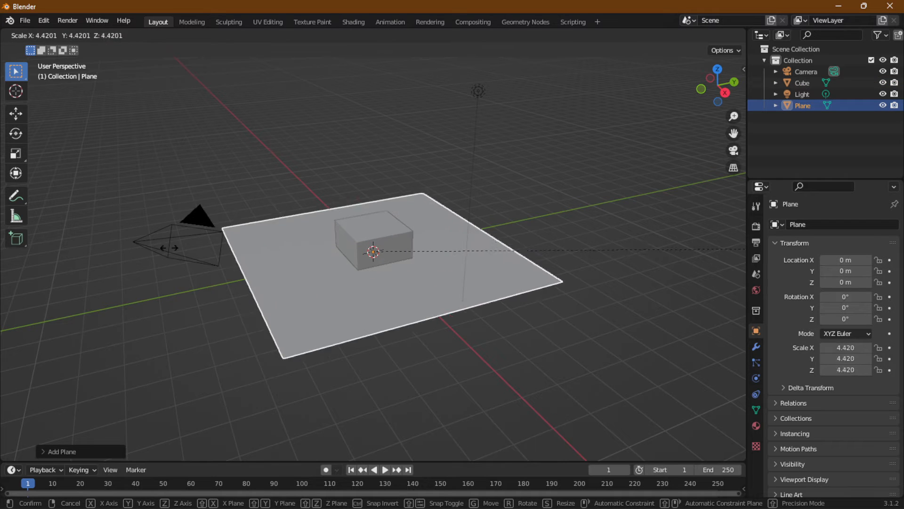
left_click(626, 240)
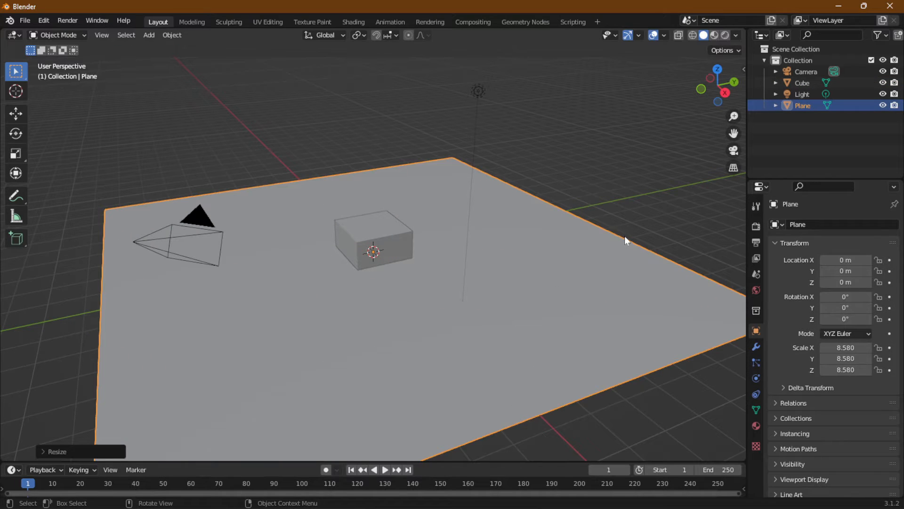
left_click(257, 118)
Step: Add a torus mesh and raise it along the Z axis about 2.52 m so it floats above the cube
left_click(151, 38)
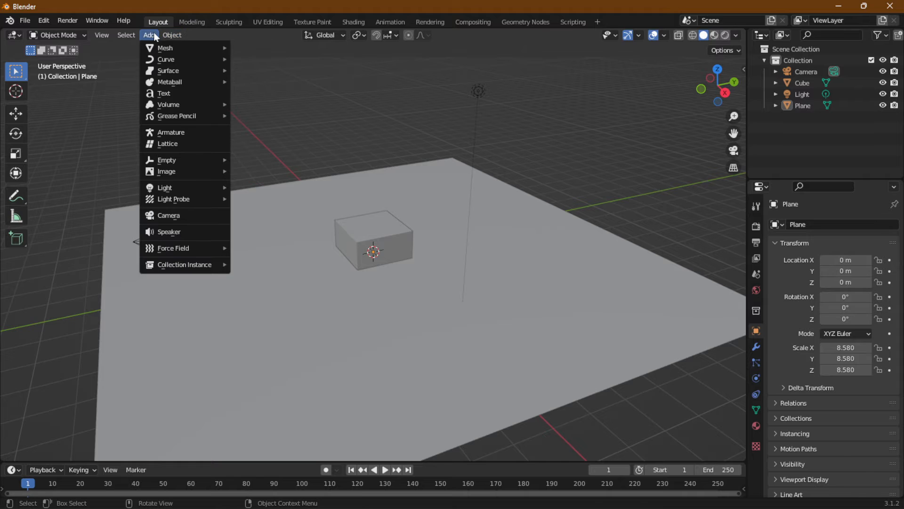
mouse_move(165, 48)
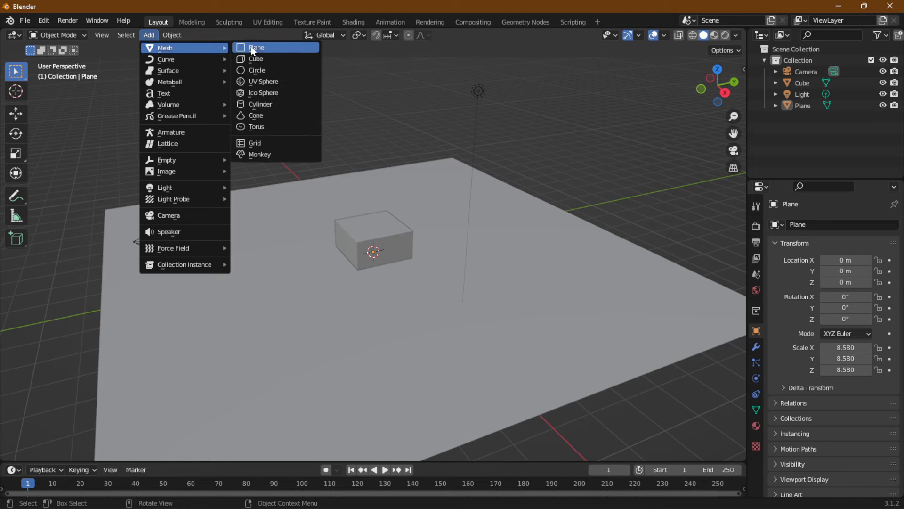
left_click(257, 128)
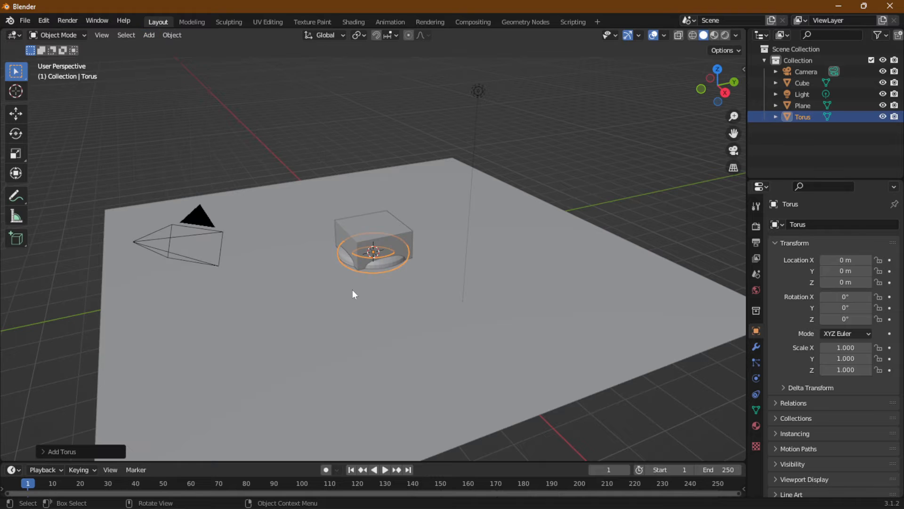
key("g")
key("z")
left_click(409, 188)
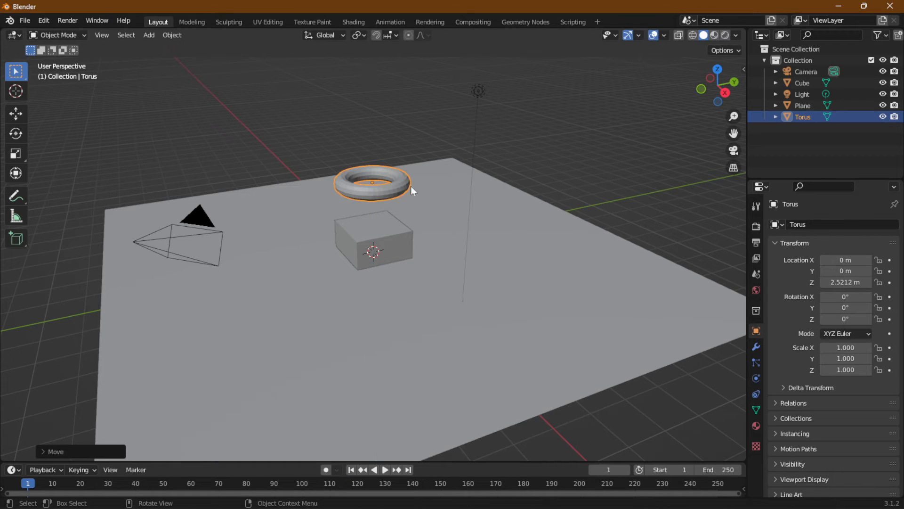
left_click(756, 347)
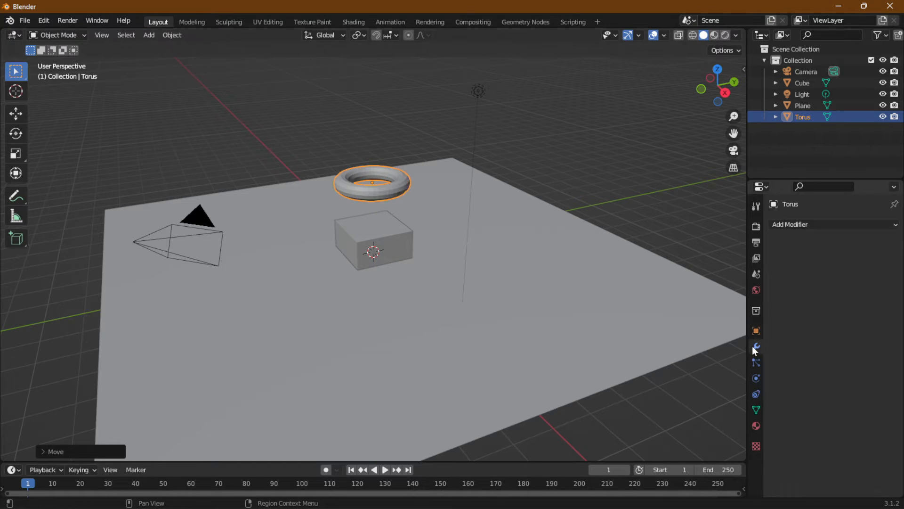
scroll(375, 218, "up", 2)
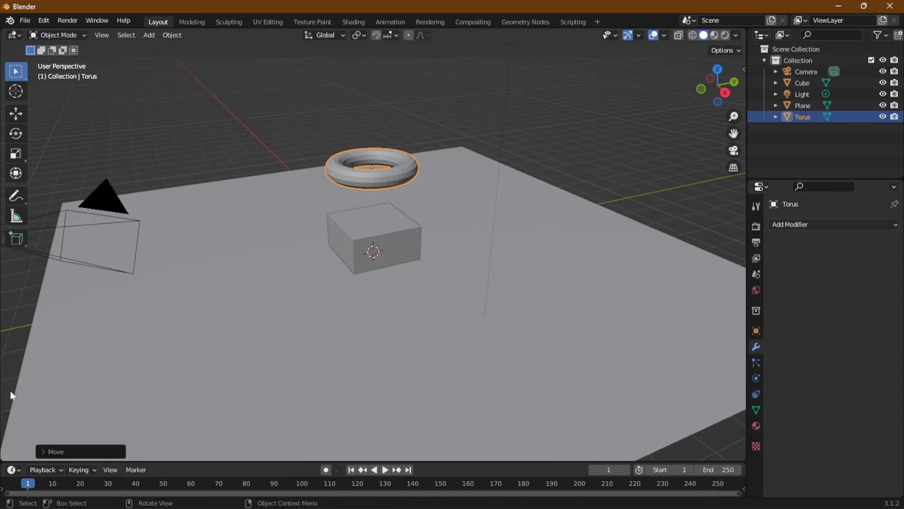
left_click(43, 451)
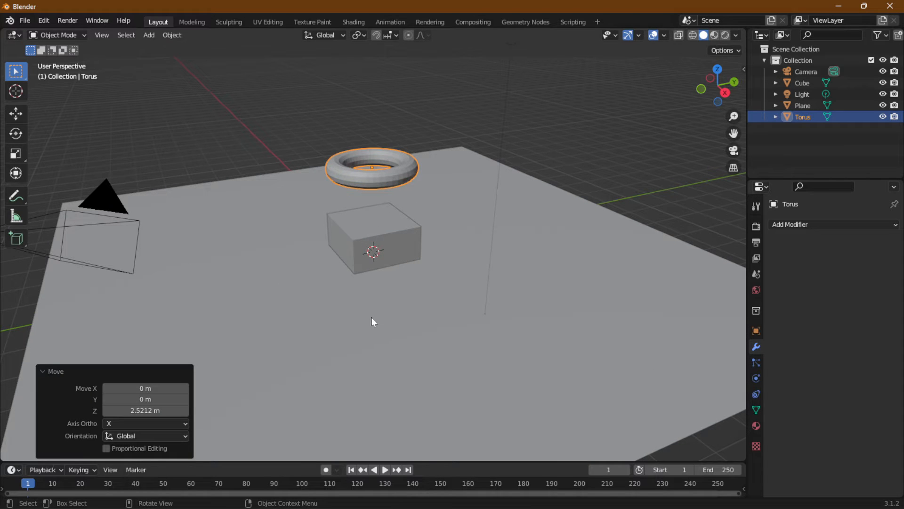
left_click(59, 374)
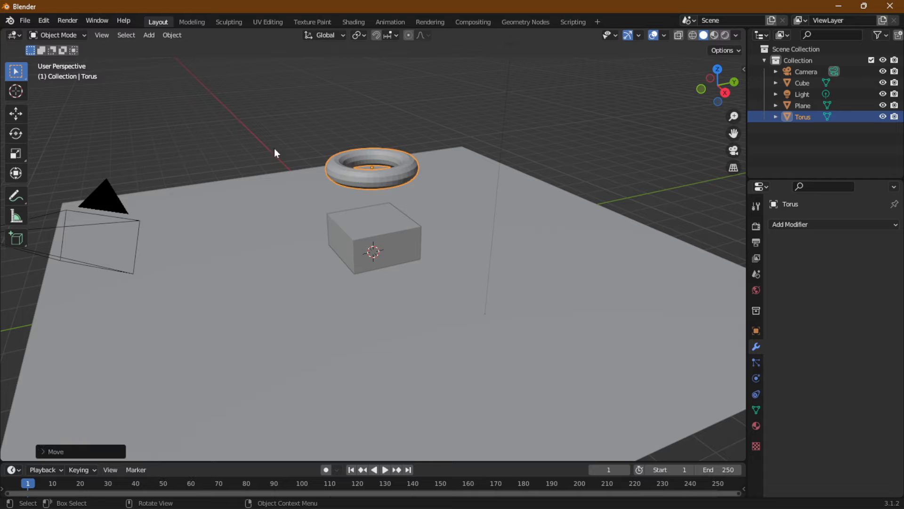
middle_click_drag(419, 187, 502, 132)
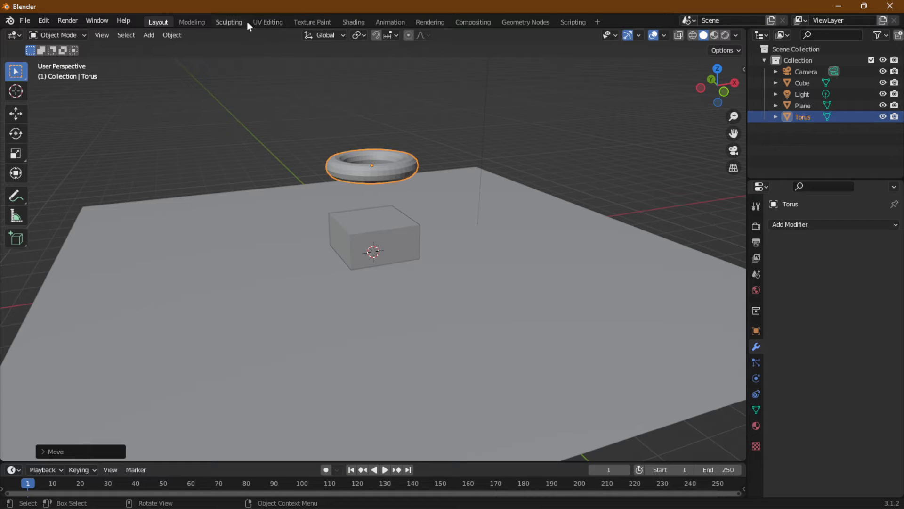
Step: Enable rendered viewport shading in both the Layout and Shading workspaces, ending in the Shading workspace
left_click(354, 22)
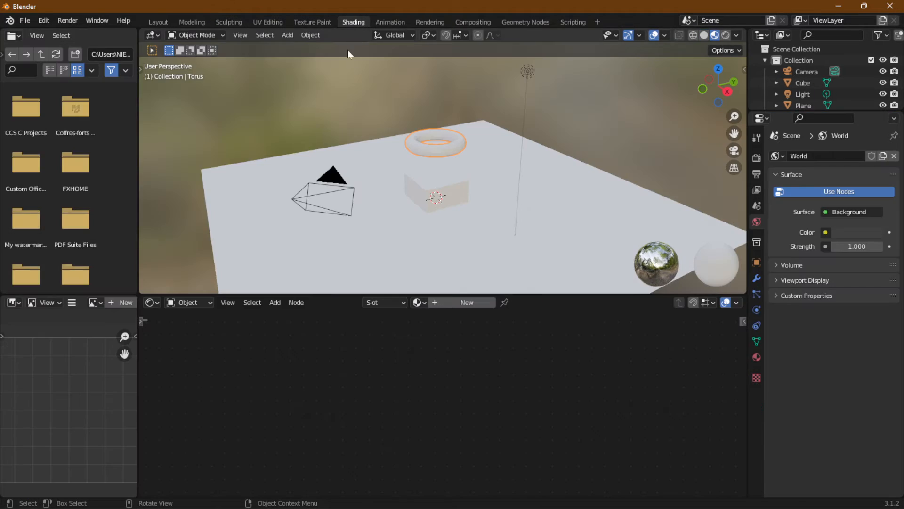
left_click(155, 22)
left_click(729, 38)
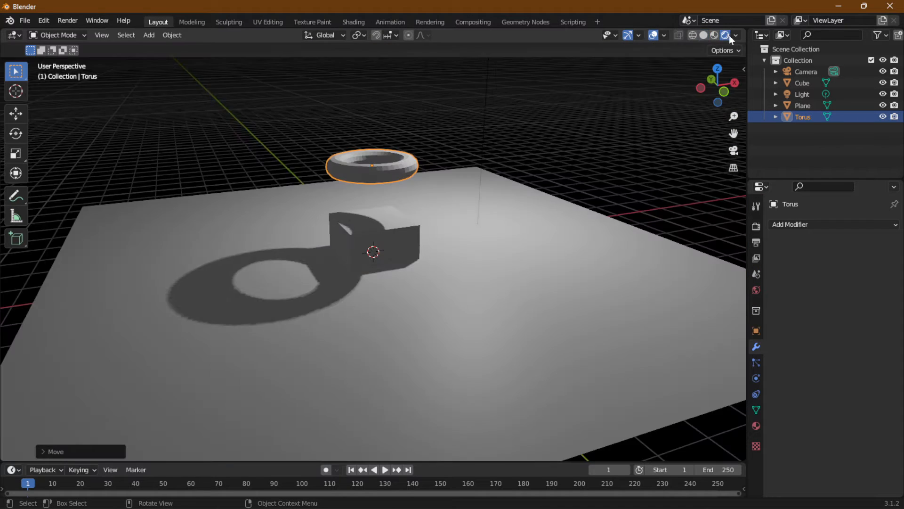
left_click(354, 23)
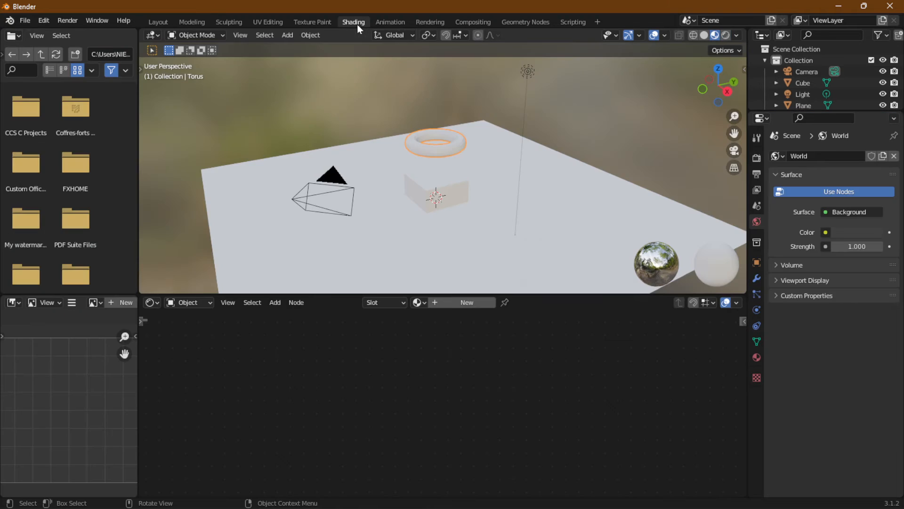
left_click(727, 36)
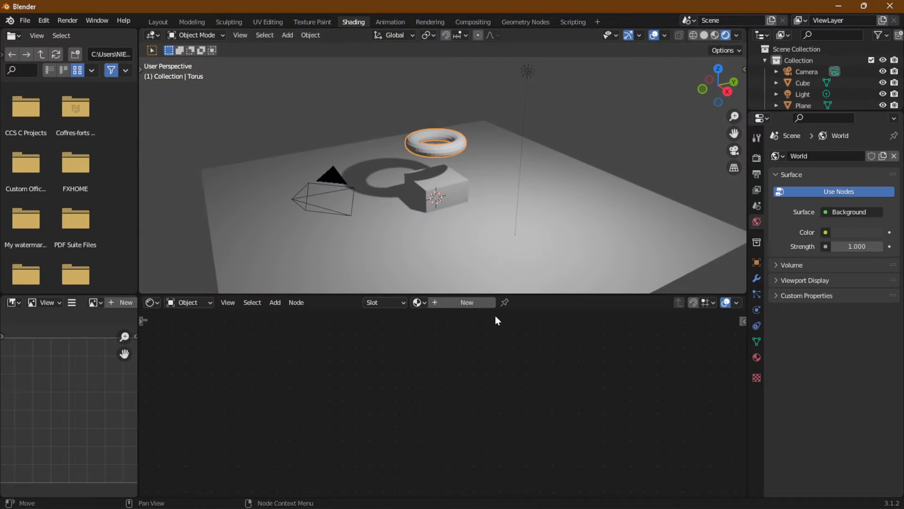
Step: Create a new material for the torus and another new material for the plane
left_click(465, 309)
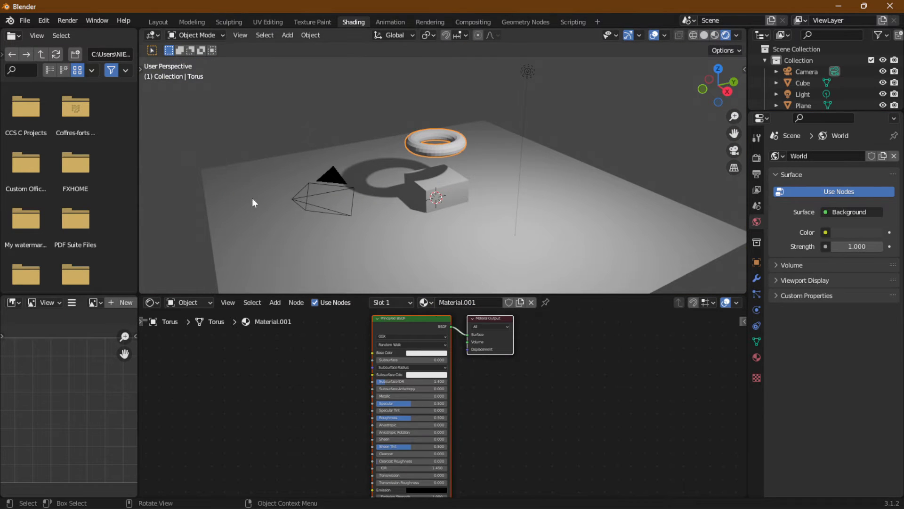
left_click(470, 256)
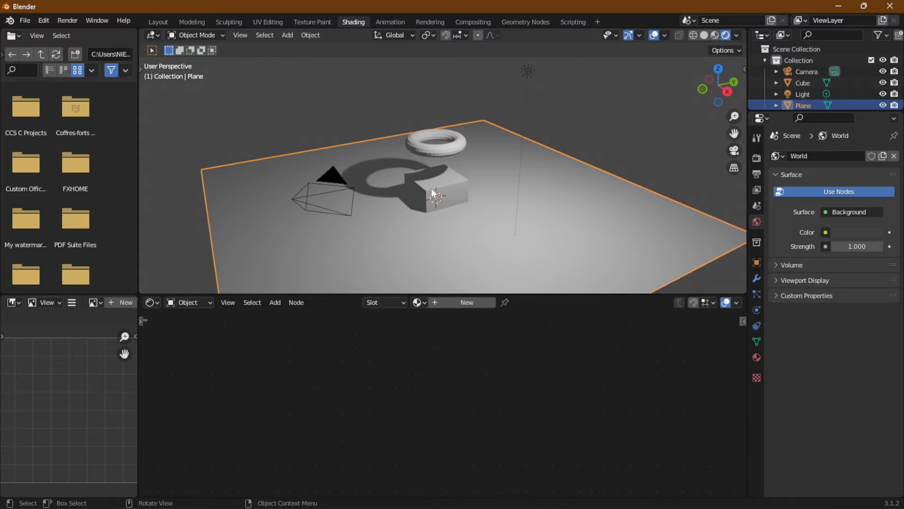
left_click(452, 302)
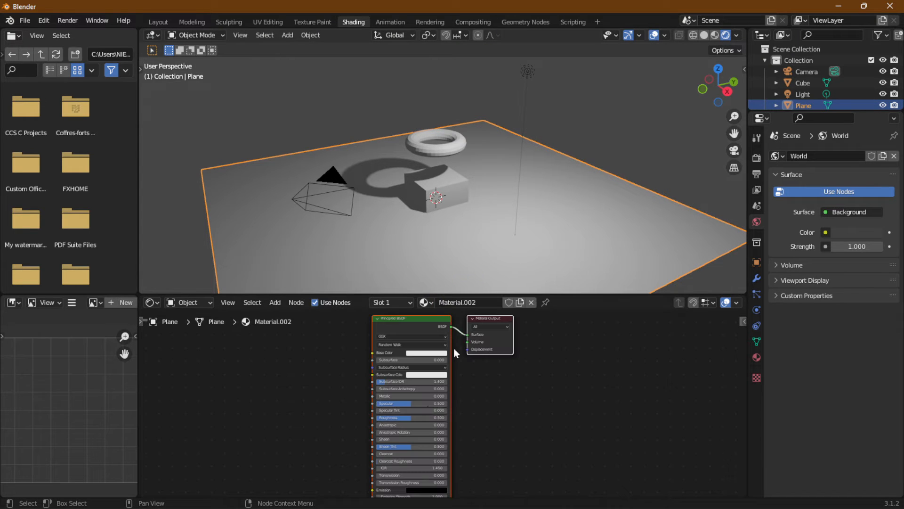
Step: Set the Base Color of the plane's material to yellow, with hue about 0.117, saturation about 0.961 and value 0.8
left_click(423, 352)
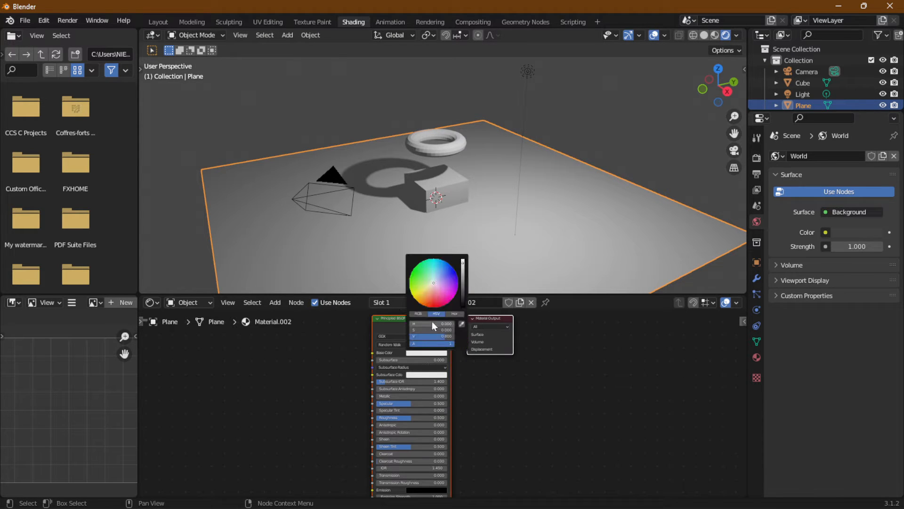
scroll(489, 367, "up", 4)
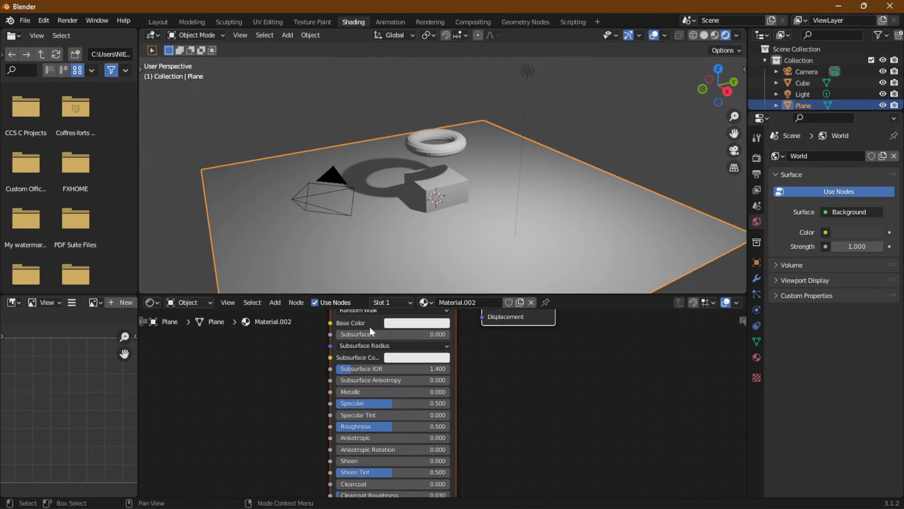
scroll(370, 327, "down", 3)
left_click(386, 388)
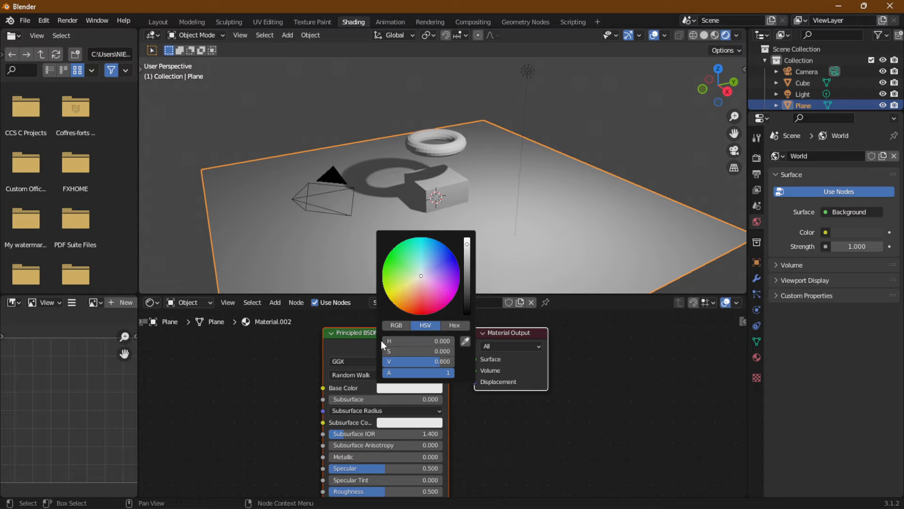
left_click_drag(412, 281, 398, 296)
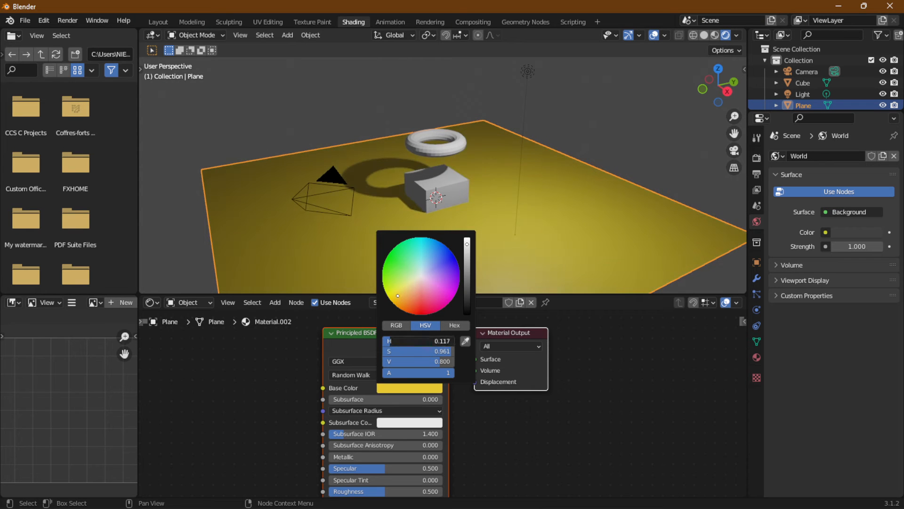
Step: Shift the plane's Base Color to magenta and tint the cube's Base Color pink with saturation about 0.658
left_click_drag(395, 341, 455, 341)
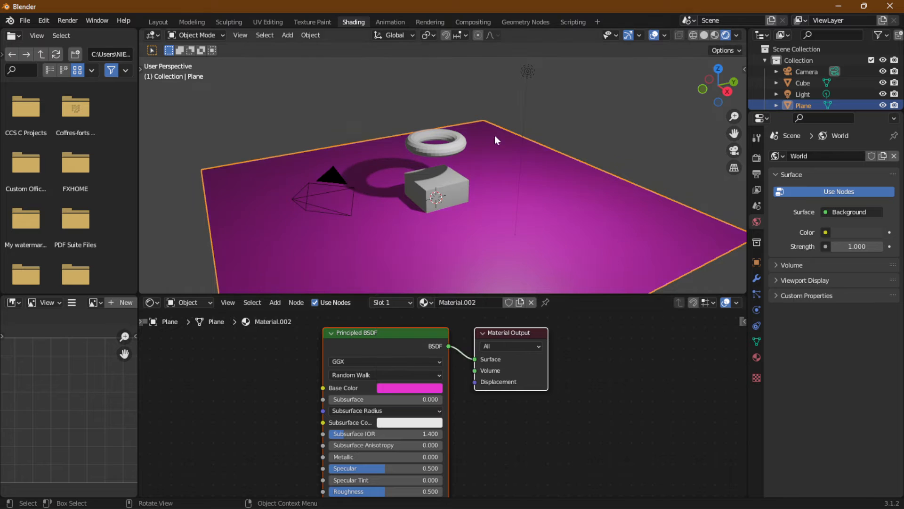
left_click(454, 190)
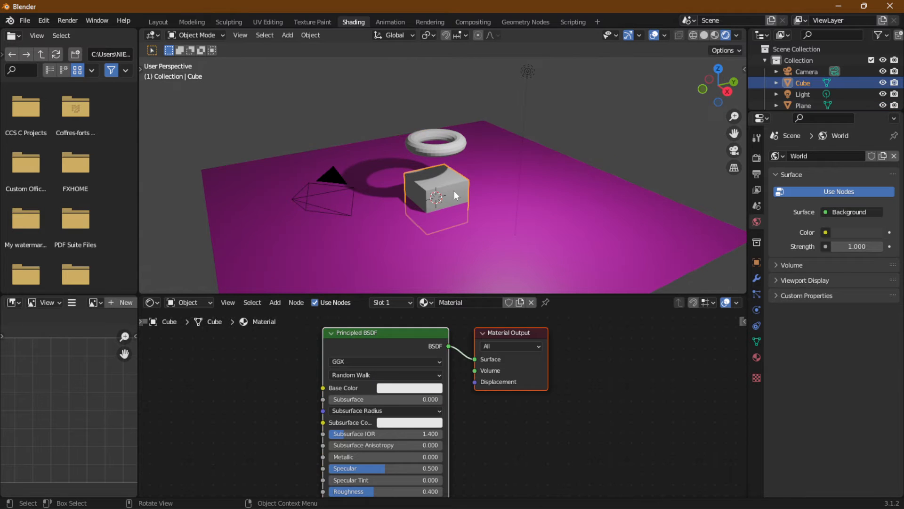
left_click(412, 389)
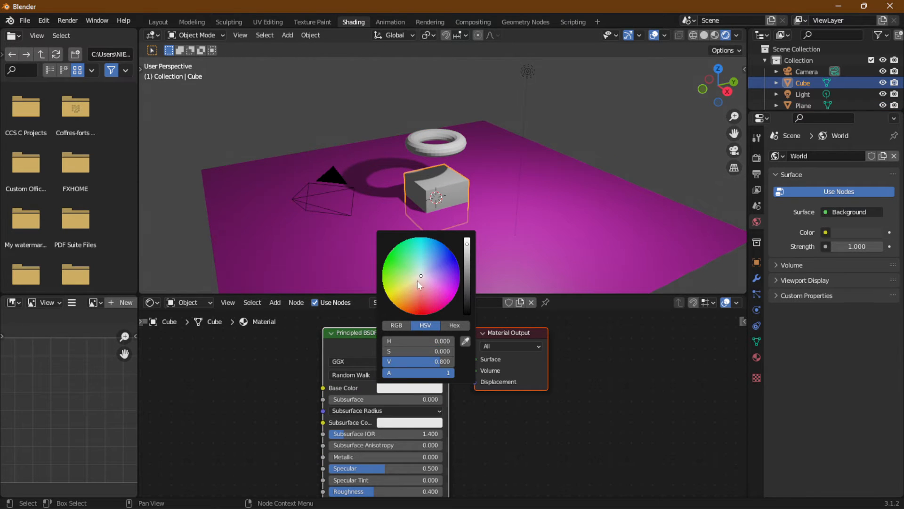
mouse_move(417, 282)
left_mouse_down()
mouse_move(410, 291)
mouse_move(420, 278)
left_mouse_up()
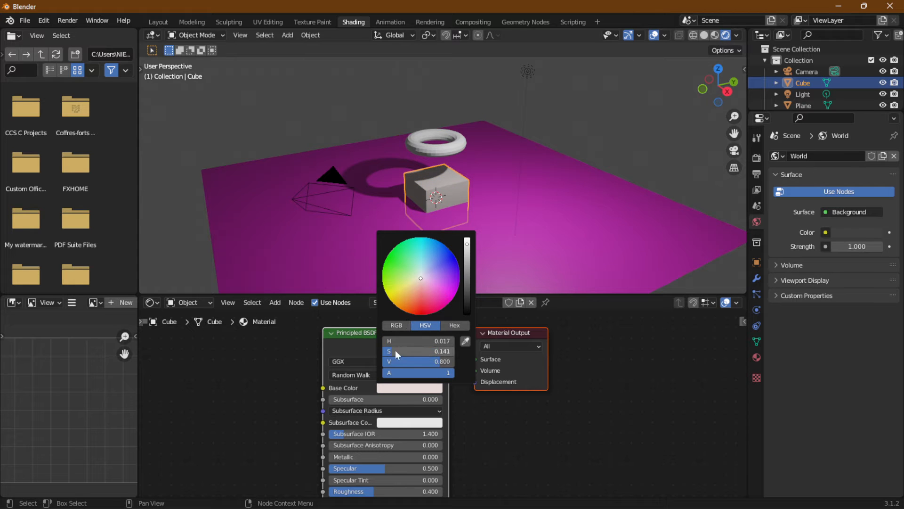
left_click_drag(395, 349, 445, 341)
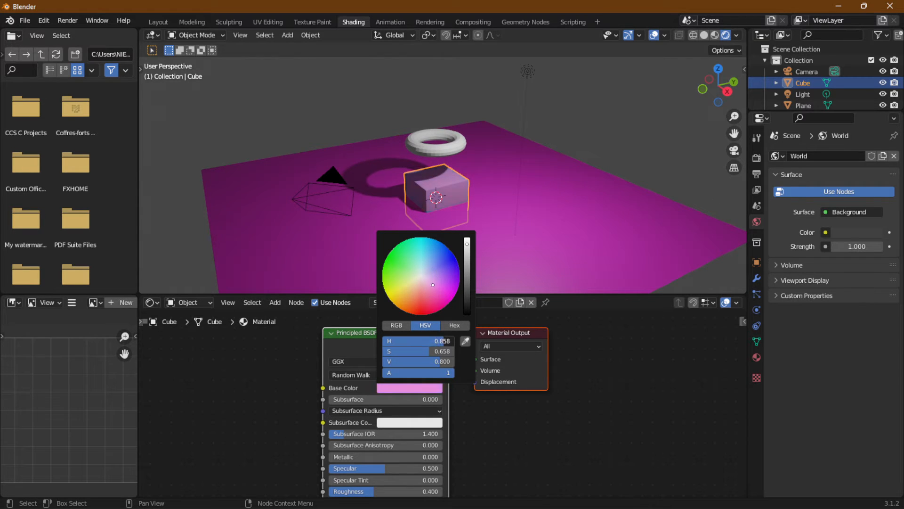
Step: Add two RGB input nodes to the torus's material, placed one above the other ahead of the Principled BSDF
left_click(439, 138)
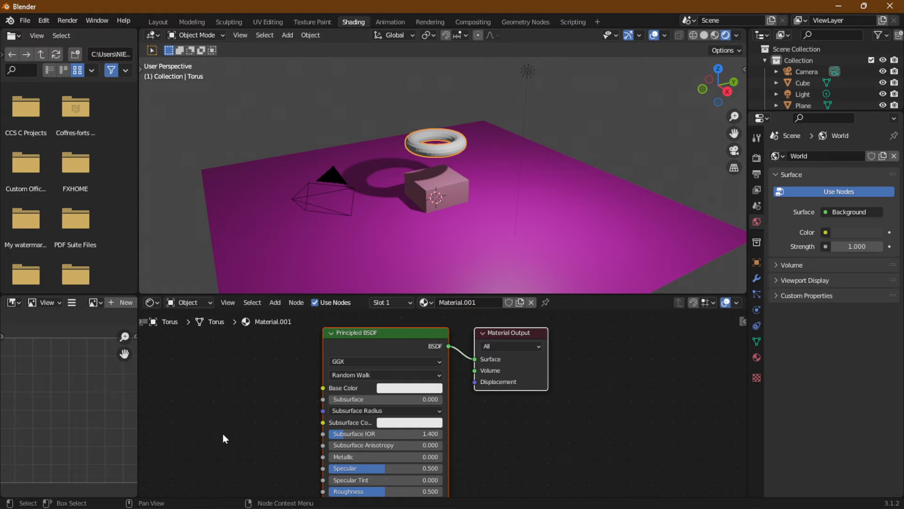
middle_click_drag(223, 434, 319, 445)
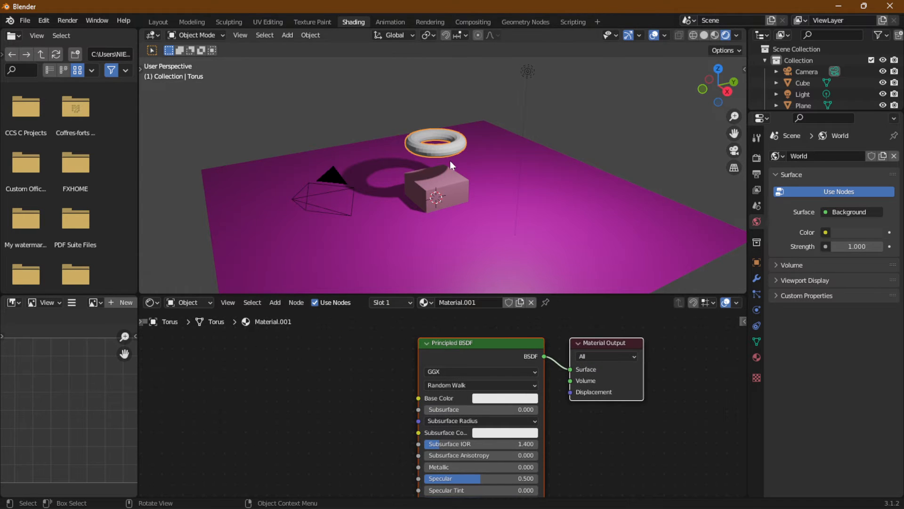
middle_click_drag(315, 411, 379, 387)
left_click(271, 302)
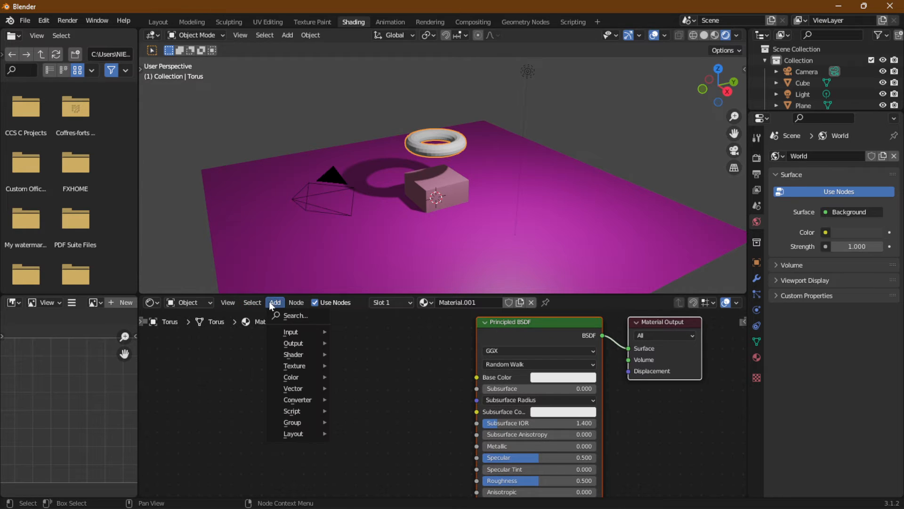
mouse_move(288, 330)
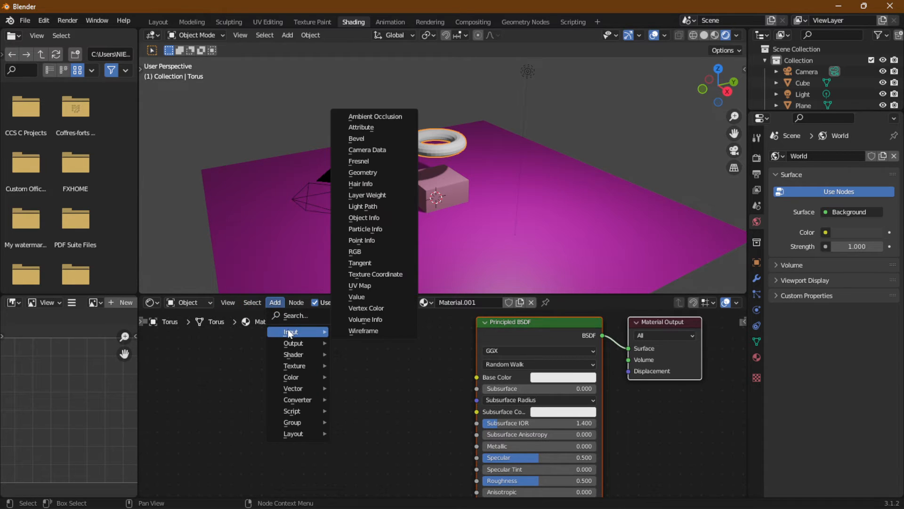
left_click(358, 252)
left_click(225, 346)
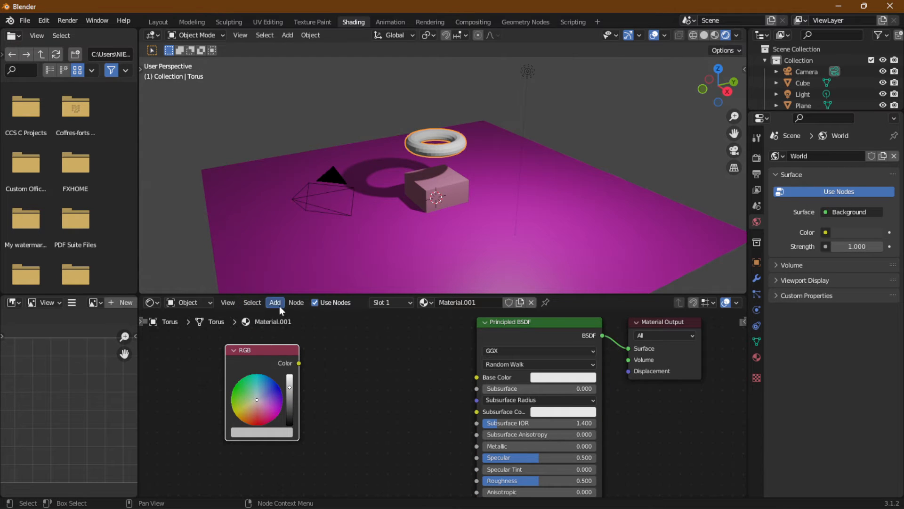
left_click(277, 303)
mouse_move(293, 335)
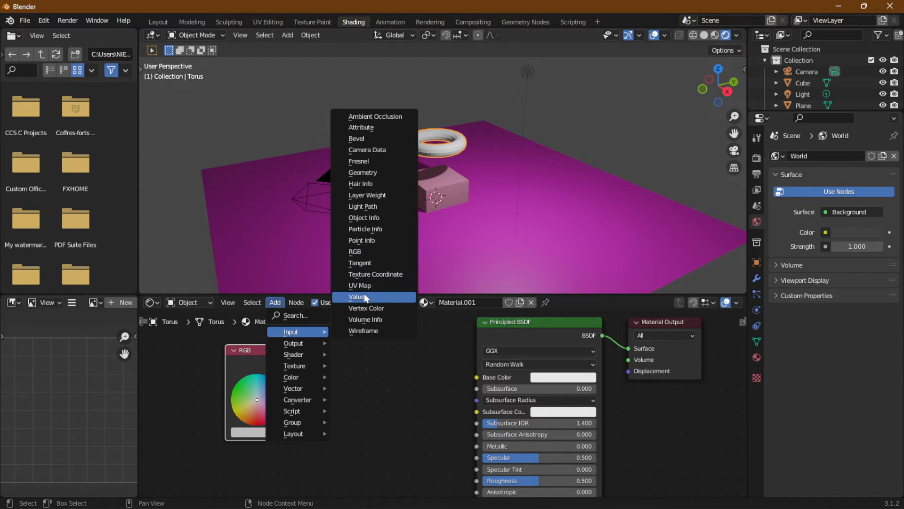
left_click(362, 250)
left_click(232, 459)
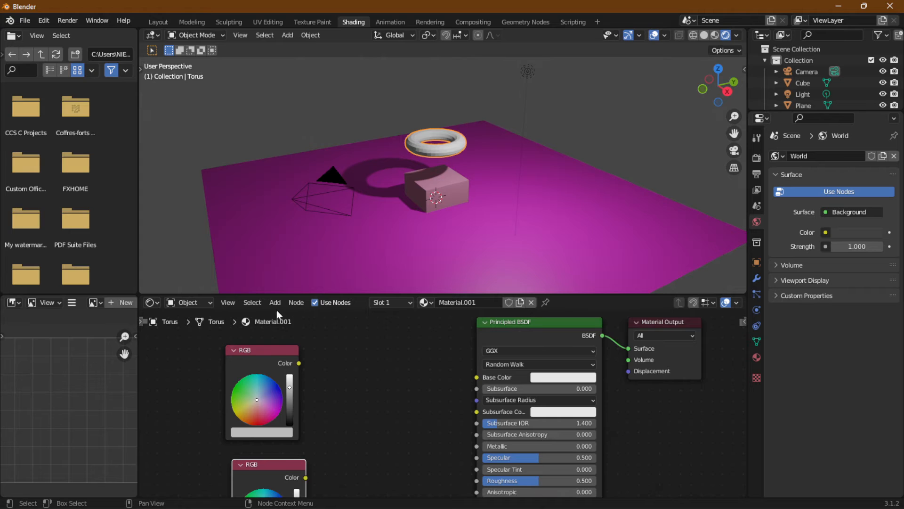
Step: Add a Vector Math node set to Add between the RGB nodes and the Principled BSDF
left_click(275, 302)
mouse_move(298, 399)
middle_click_drag(334, 439, 303, 371)
left_click(277, 303)
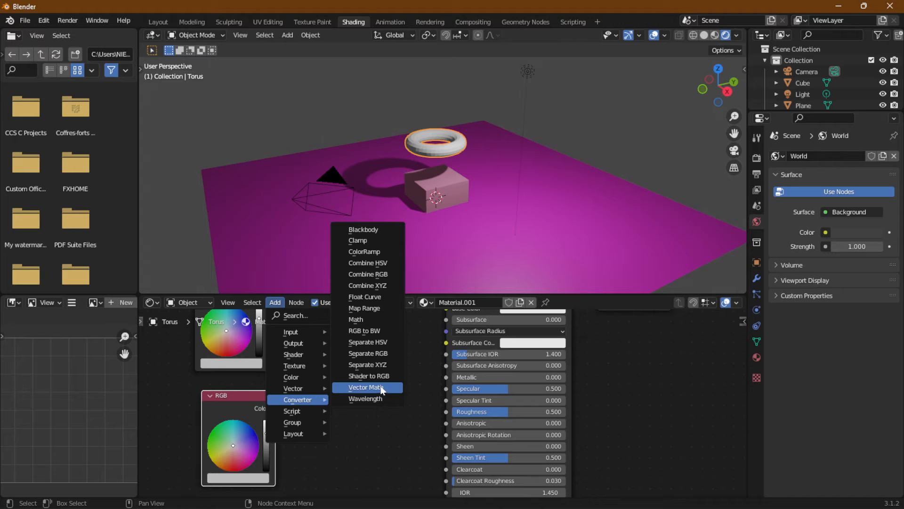
left_click(381, 387)
left_click(333, 384)
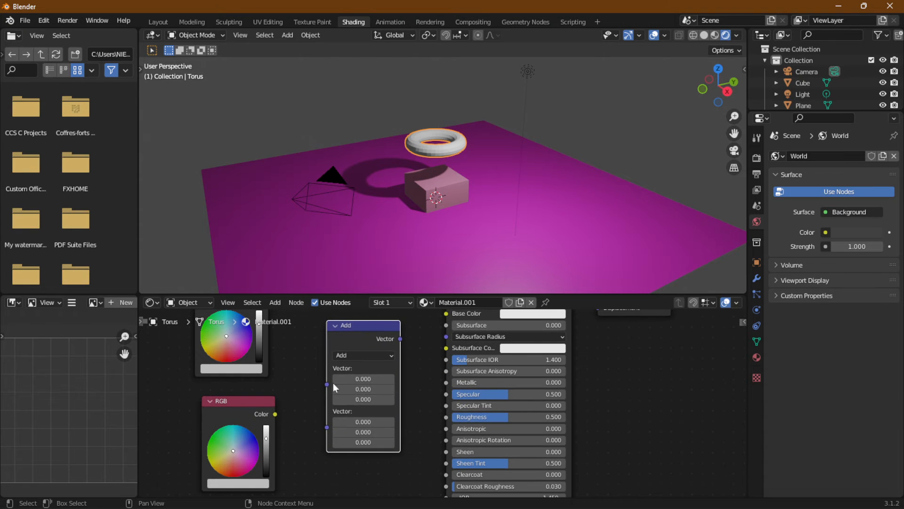
middle_click_drag(300, 373, 302, 387)
Step: Connect both RGB colours to the Add node's two Vector inputs and its Vector output to the Principled BSDF's Base Color
left_click_drag(402, 352, 413, 391)
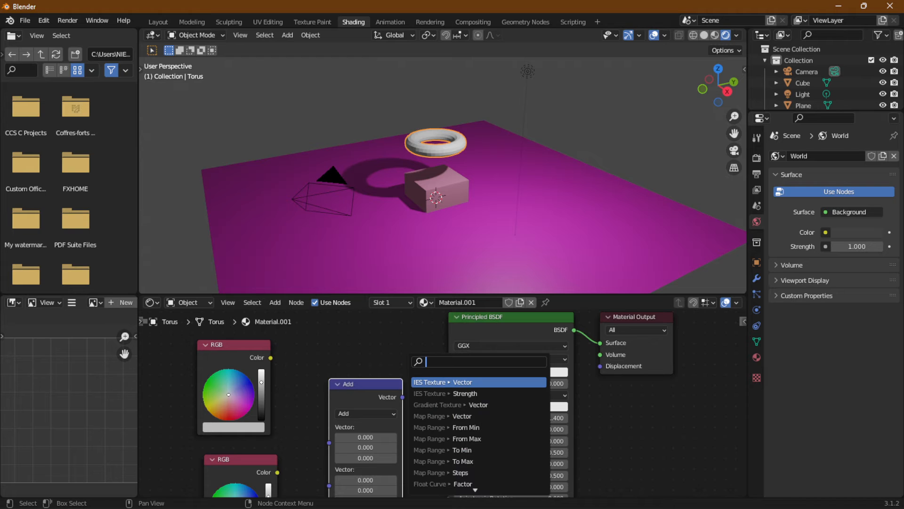
left_click(352, 361)
middle_click_drag(371, 359, 361, 338)
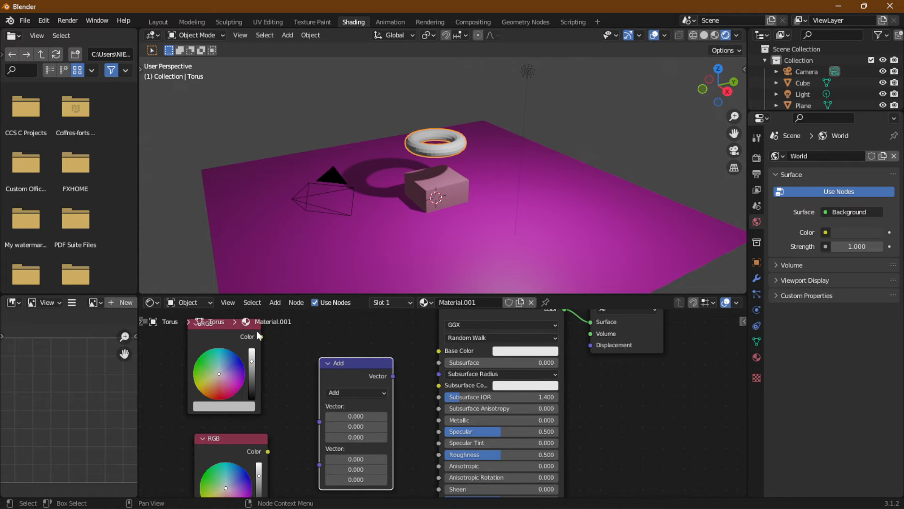
left_click_drag(260, 336, 320, 407)
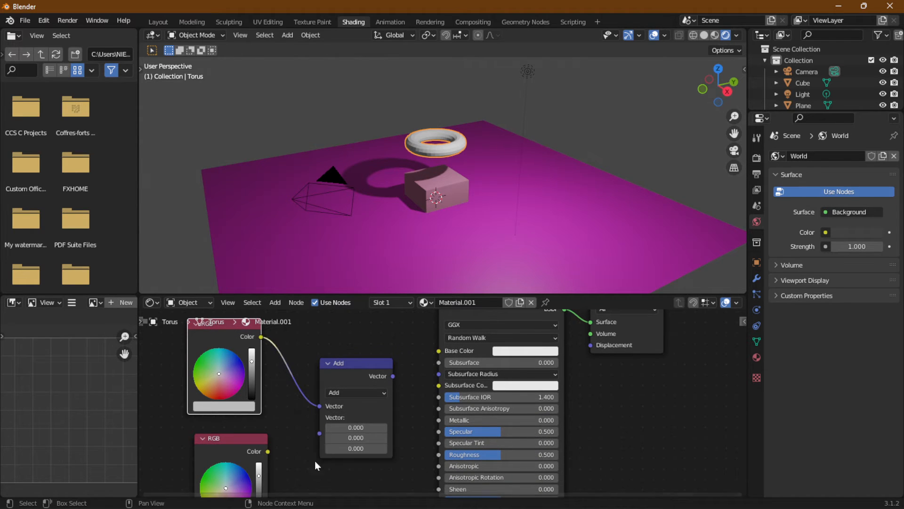
left_click_drag(268, 451, 328, 434)
left_click_drag(394, 376, 433, 353)
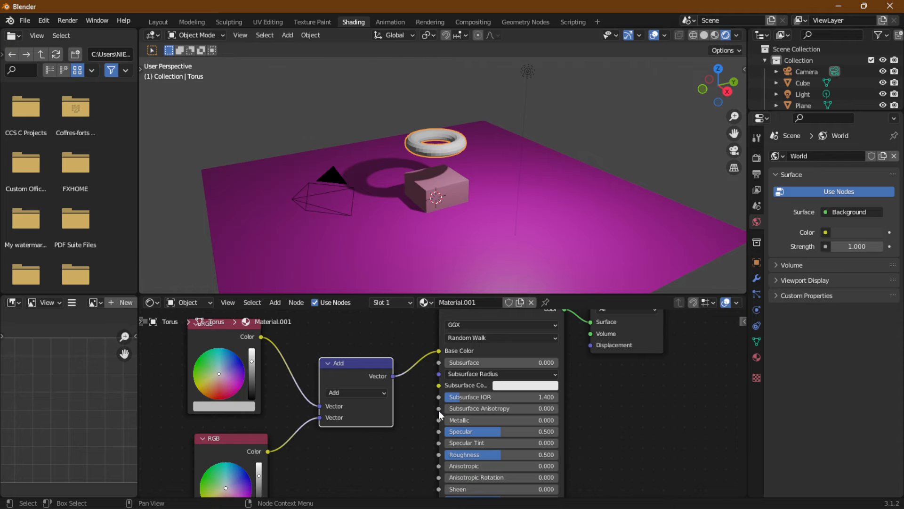
Step: Set the first RGB node of the torus's material to blue and the second one to red
left_click_drag(218, 368, 243, 365)
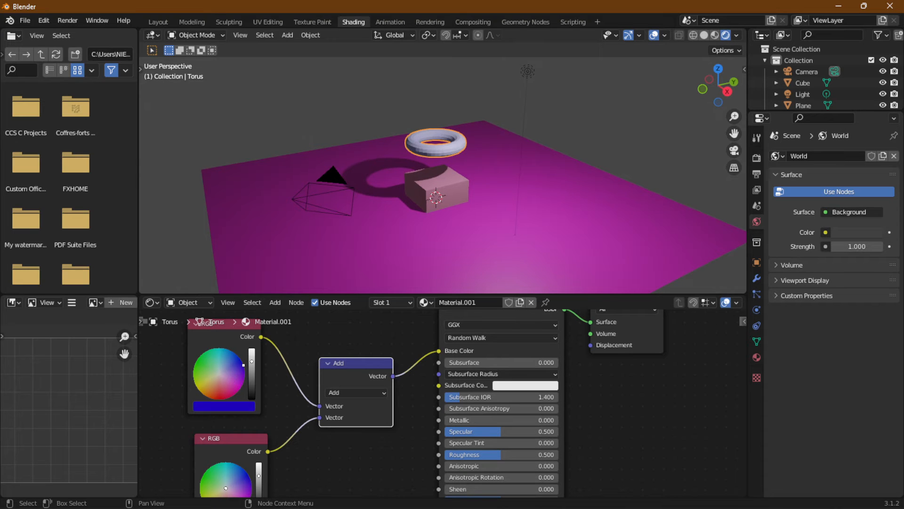
scroll(400, 204, "up", 3)
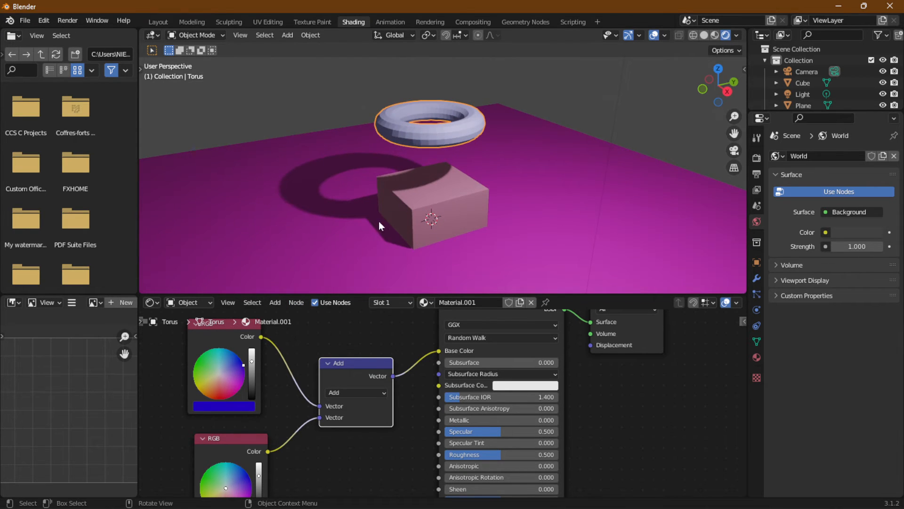
middle_click_drag(276, 394, 375, 320)
left_click_drag(324, 414, 326, 440)
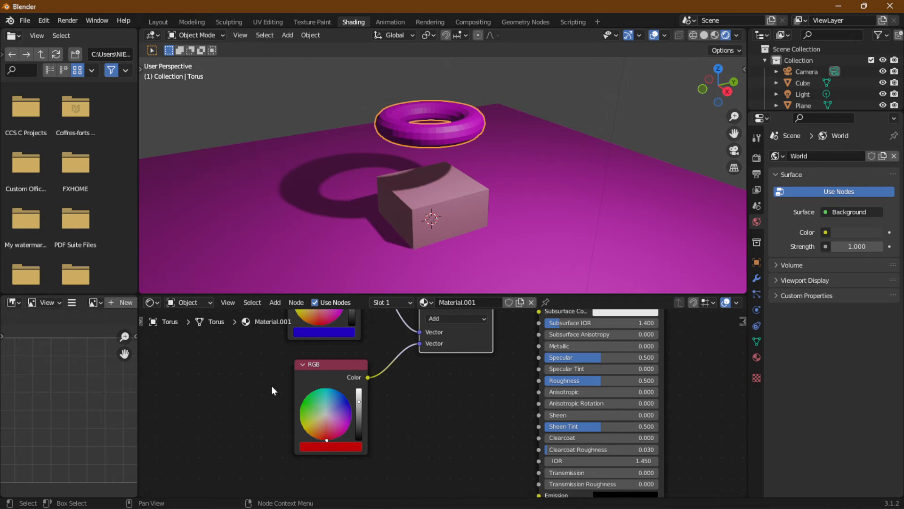
Step: Change the first RGB node's colour to green
scroll(272, 391, "up", 5, "shift")
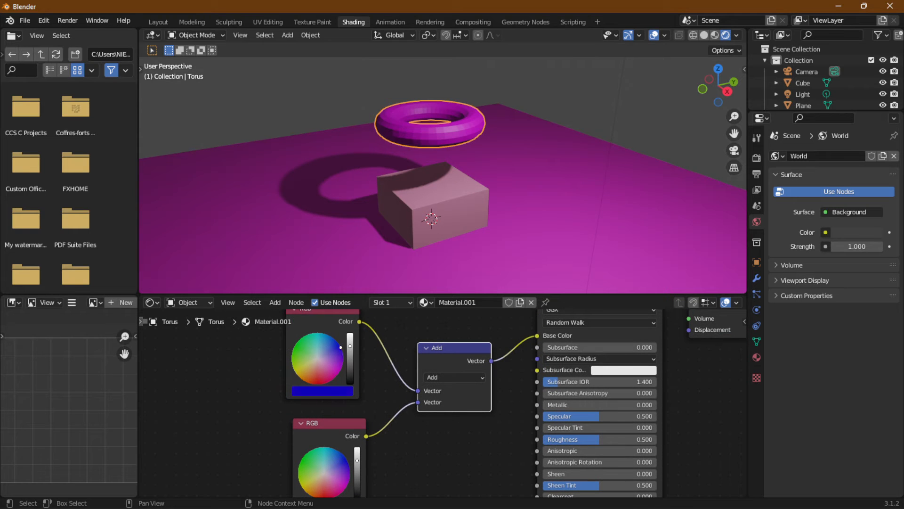
left_click_drag(341, 347, 296, 347)
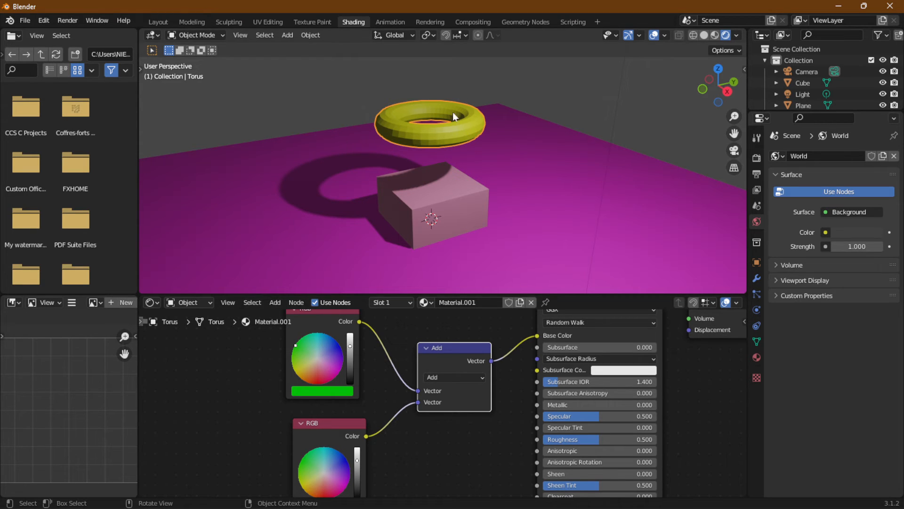
scroll(313, 369, "down", 4)
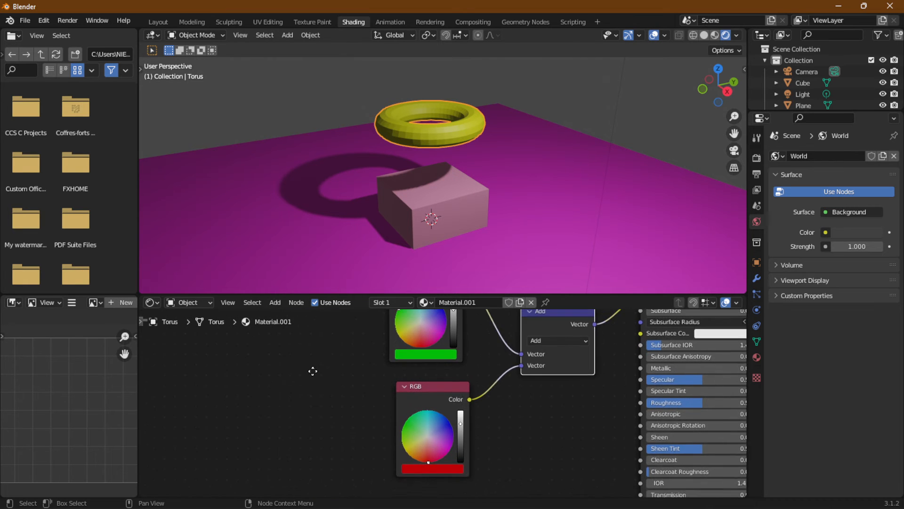
middle_click_drag(289, 390, 212, 410)
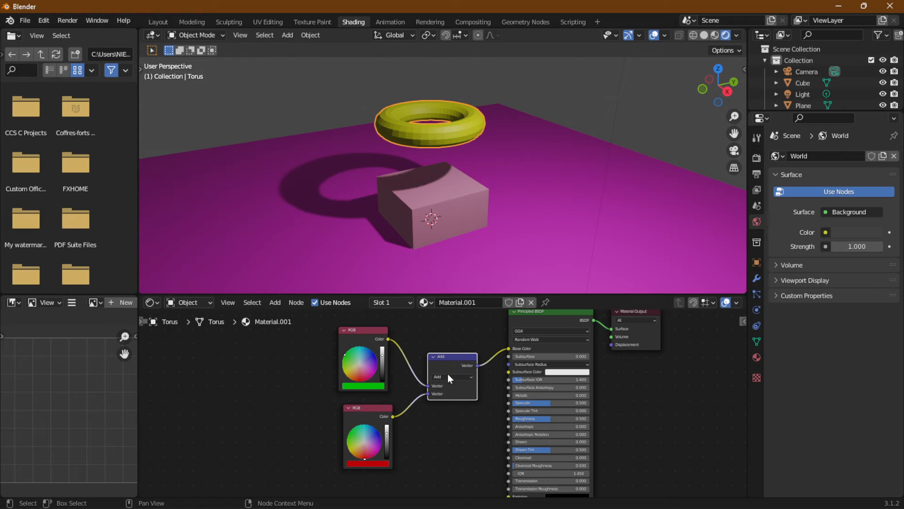
Step: Add a Diffuse BSDF node below the red RGB node and connect its BSDF output to the Principled BSDF's Alpha
middle_click_drag(232, 396, 190, 305)
middle_click_drag(307, 198, 414, 198)
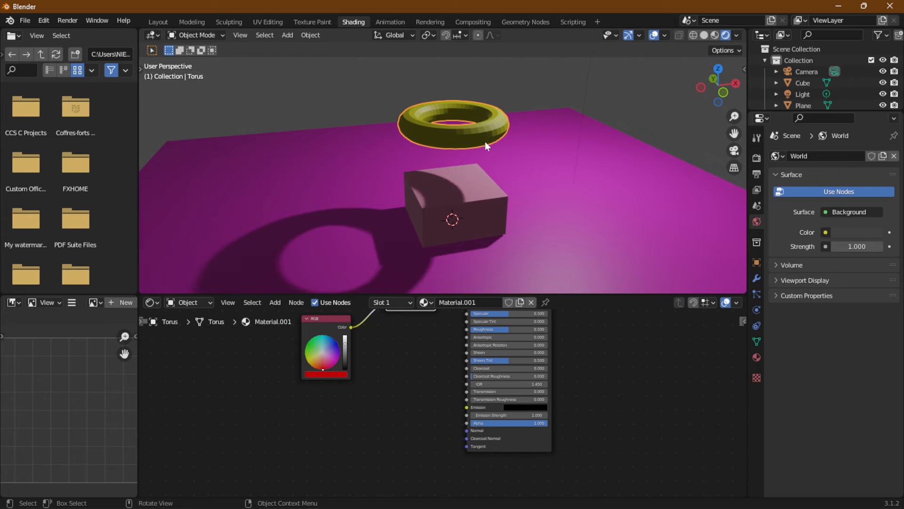
left_click(275, 302)
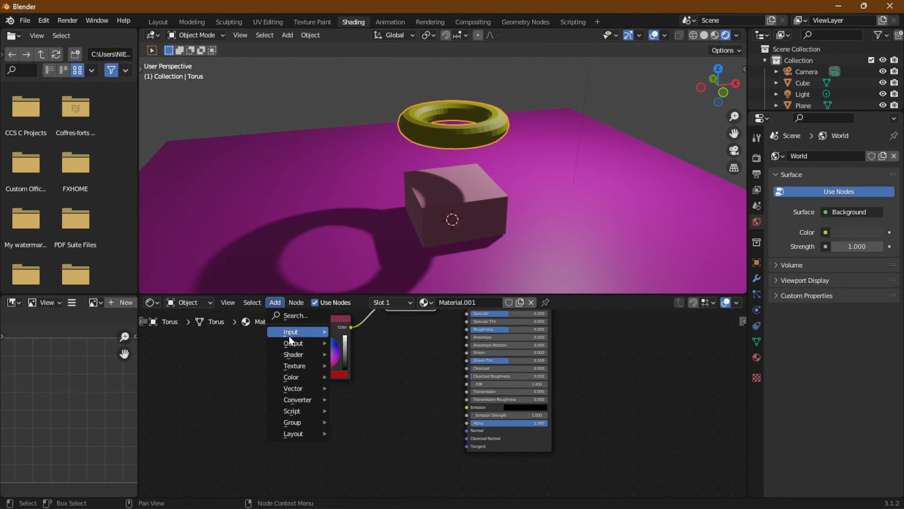
mouse_move(292, 348)
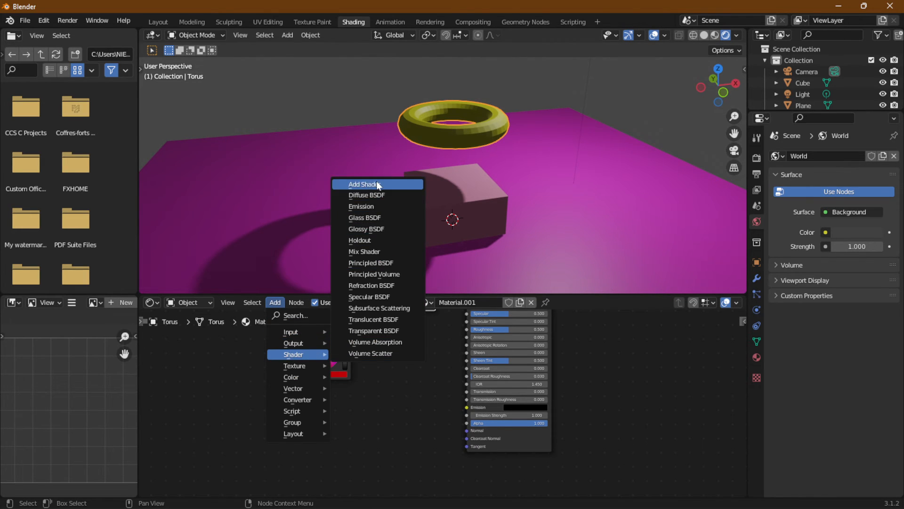
left_click(377, 194)
left_click(363, 412)
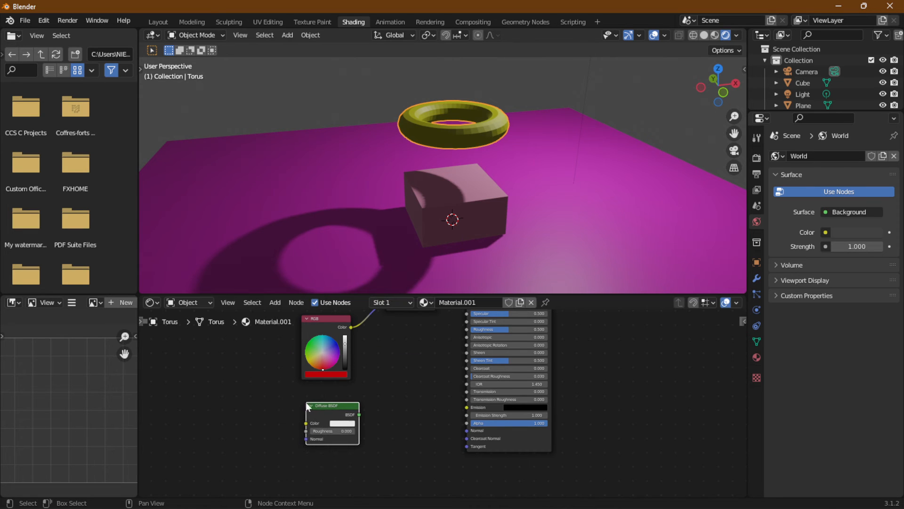
left_click_drag(360, 415, 470, 423)
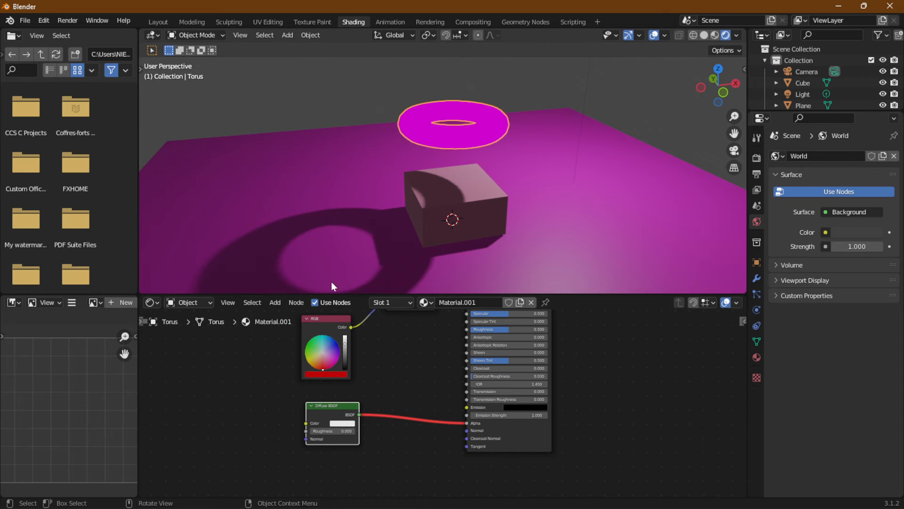
Step: Insert a Shader to RGB node into the link between the Diffuse BSDF and the Alpha input
left_click(275, 302)
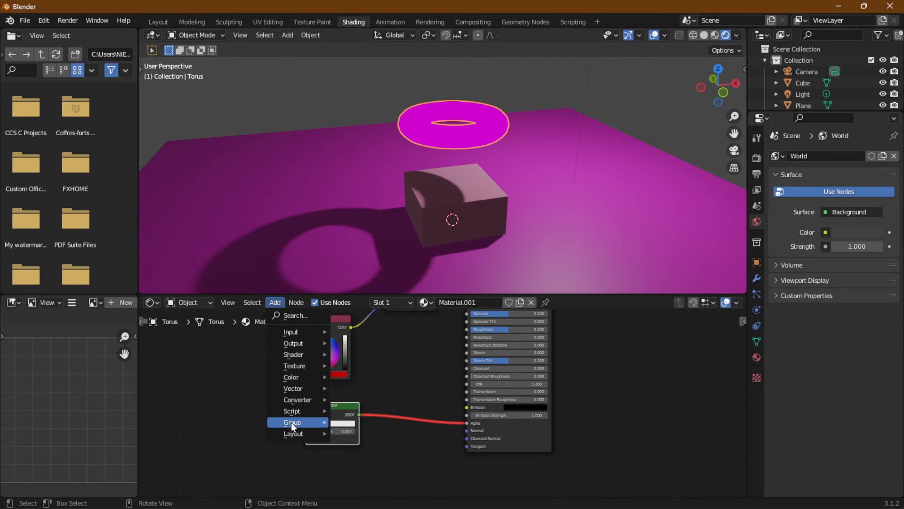
mouse_move(296, 399)
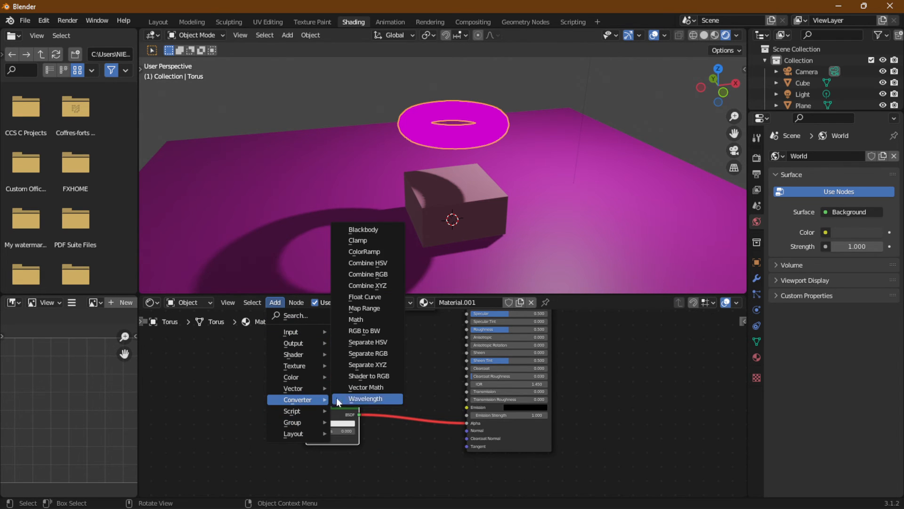
left_click(382, 375)
left_click(379, 397)
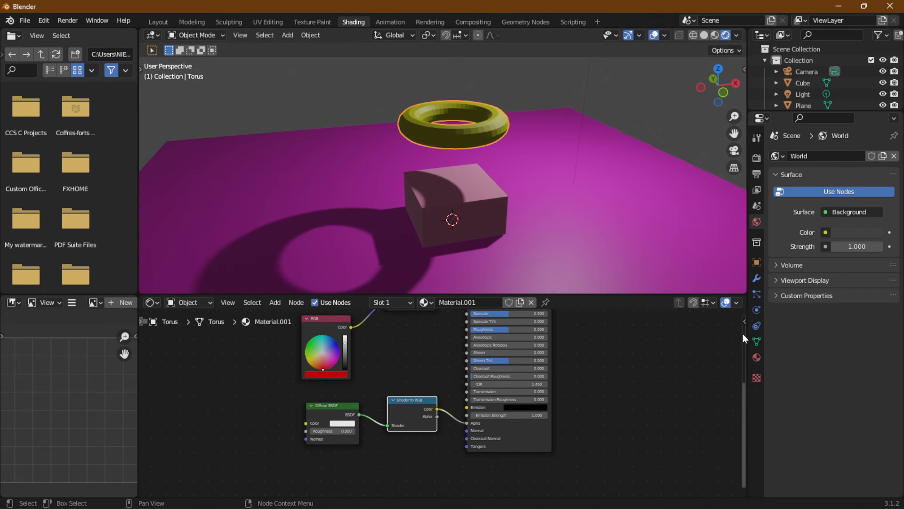
Step: Set the torus material's Blend Mode to Alpha Blend
left_click(757, 357)
scroll(783, 405, "down", 20)
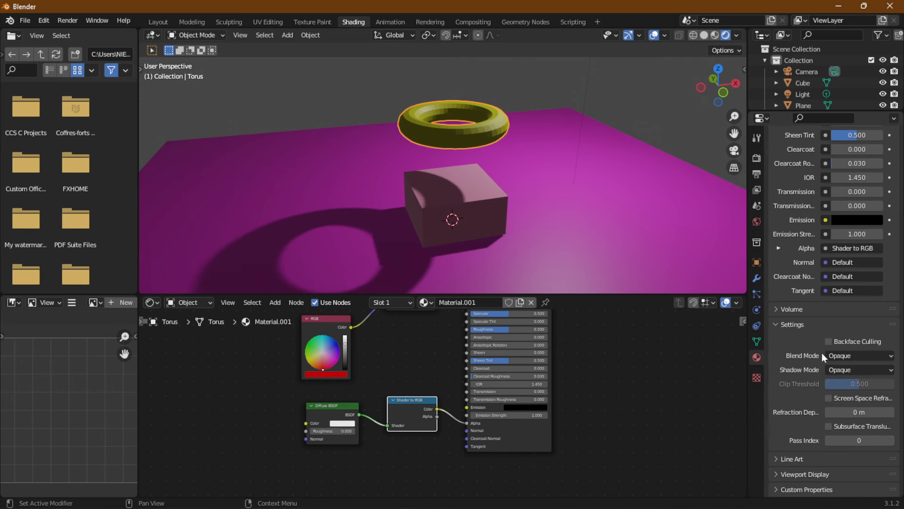
left_click(844, 356)
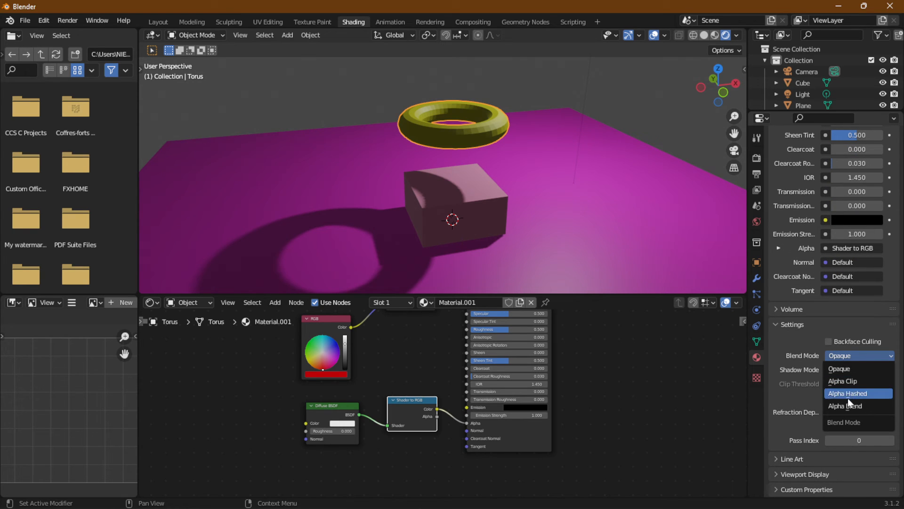
left_click(863, 406)
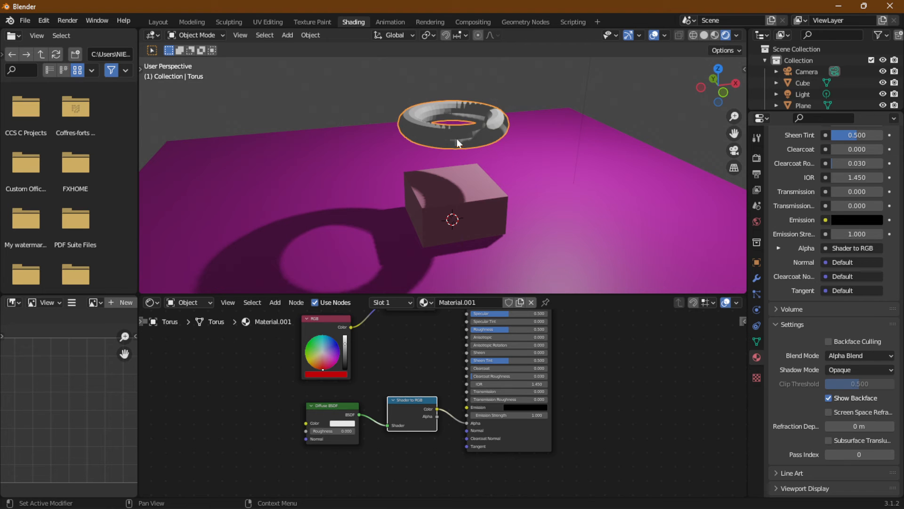
middle_click_drag(472, 142, 300, 195)
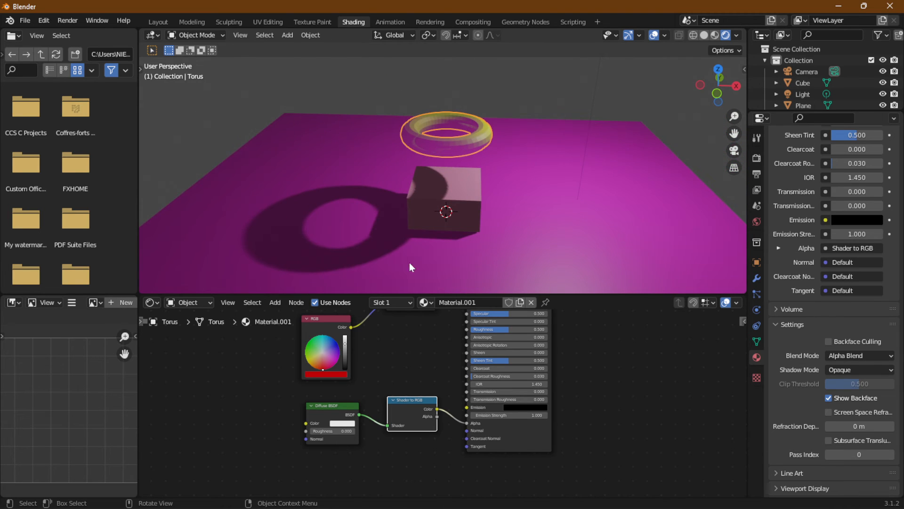
Step: Set the torus material's Shadow Mode to Alpha Hashed
left_click(855, 370)
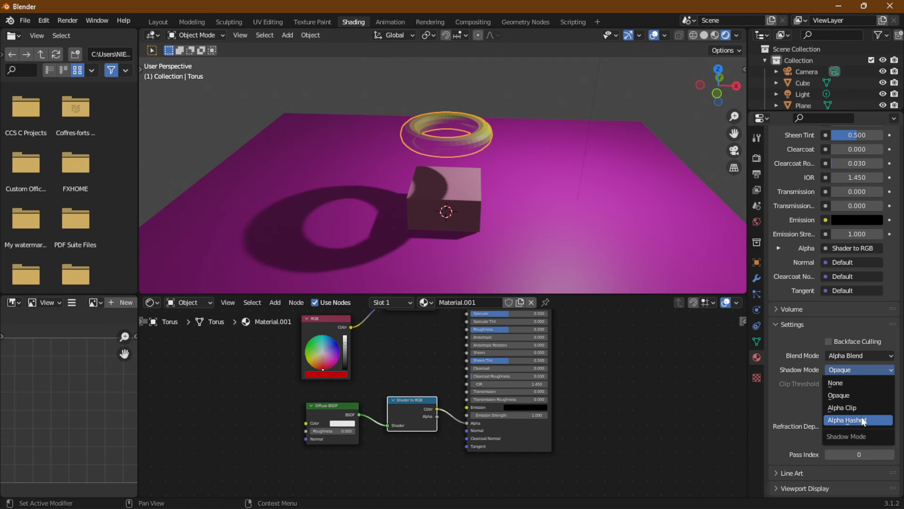
left_click(861, 416)
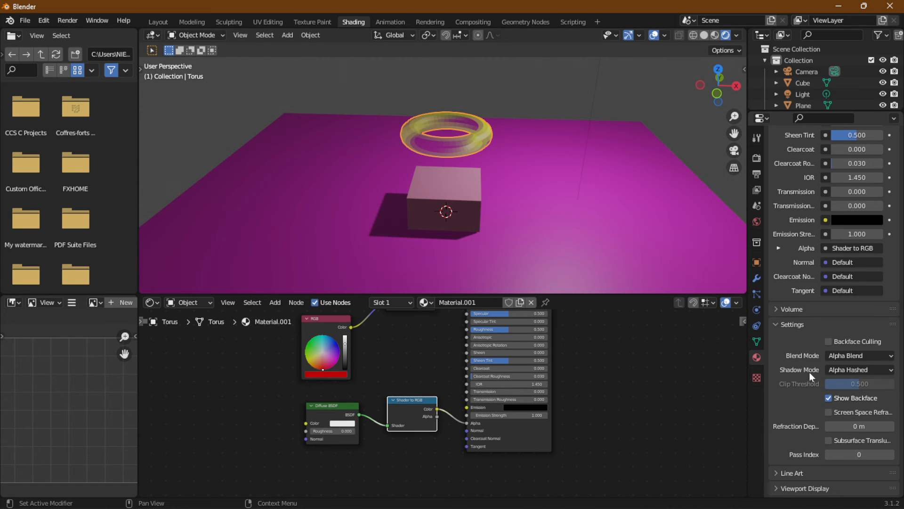
scroll(518, 151, "up", 5)
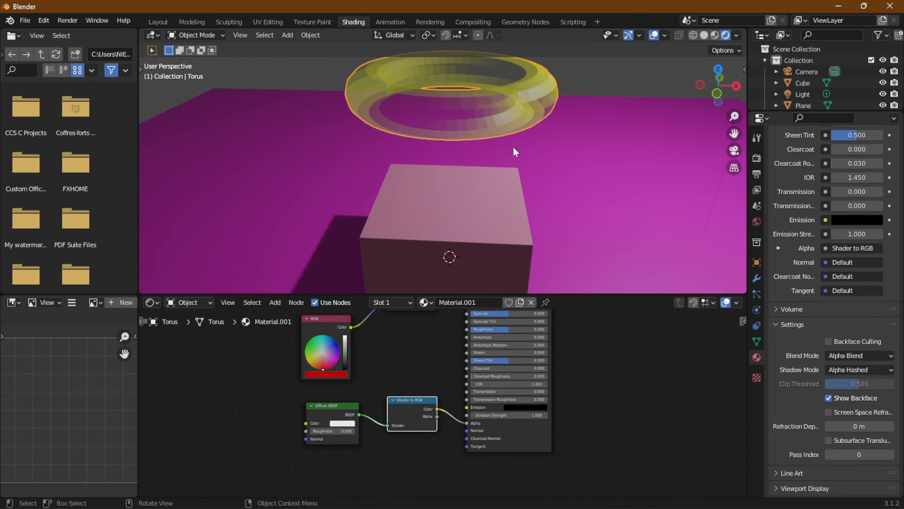
middle_click_drag(515, 151, 471, 147)
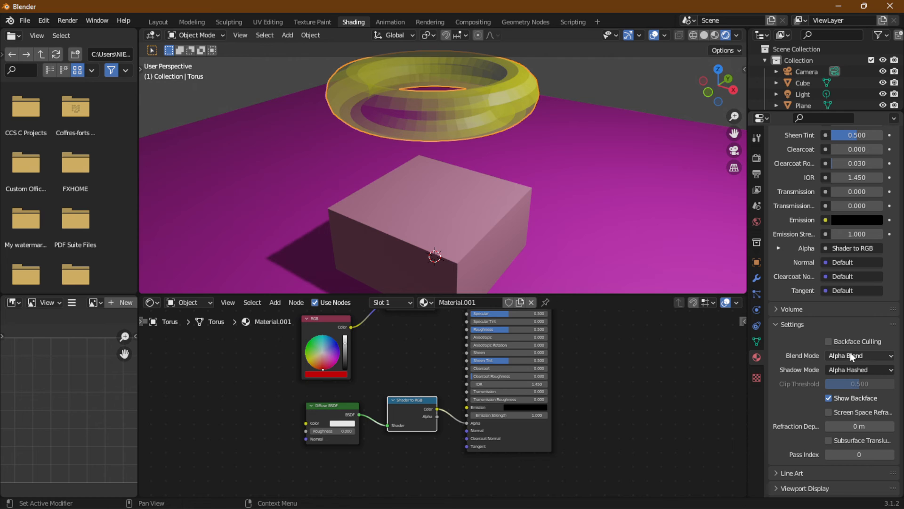
Step: Enable Backface Culling for the torus's material and inspect the torus from another angle
left_click(829, 340)
middle_click_drag(598, 173, 490, 167)
scroll(484, 169, "down", 4)
scroll(490, 167, "up", 2)
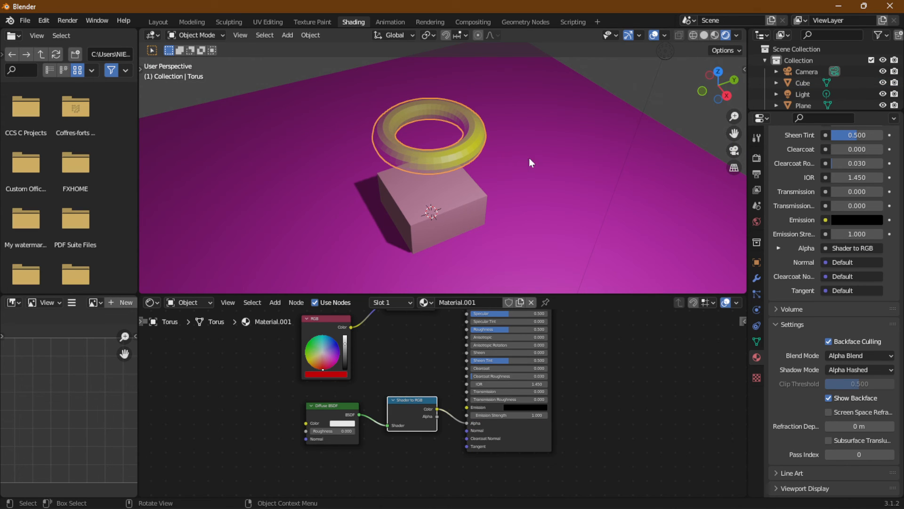
Step: Rotate the torus about the global Y axis until it stands nearly upright above the cube
key("r")
key("x")
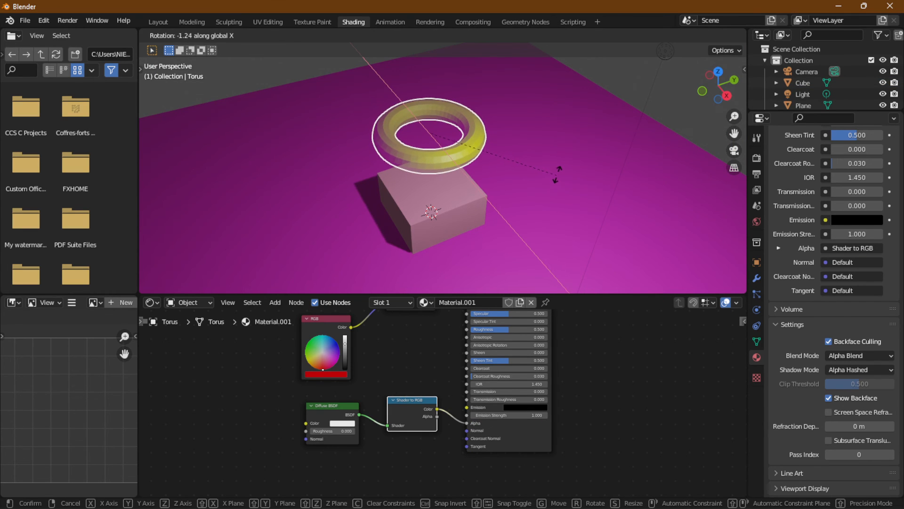
key("y")
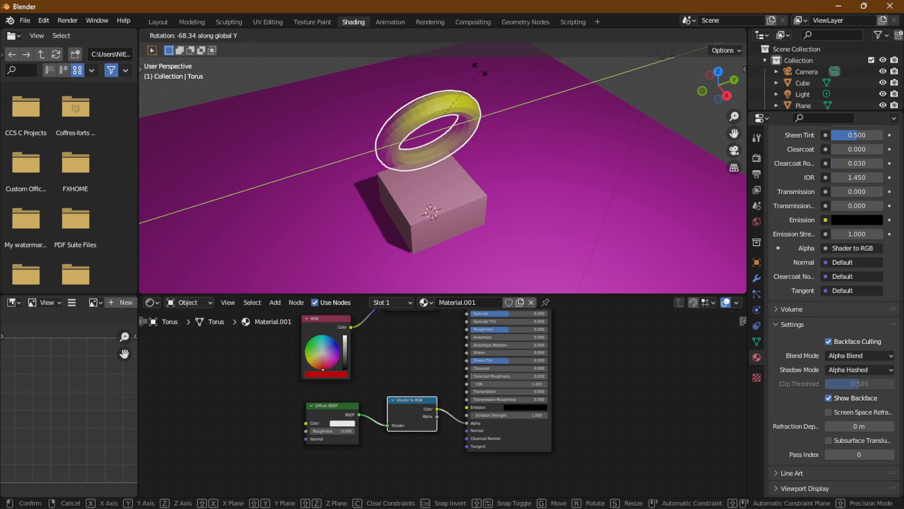
left_click(468, 50)
middle_click_drag(469, 50, 539, 154)
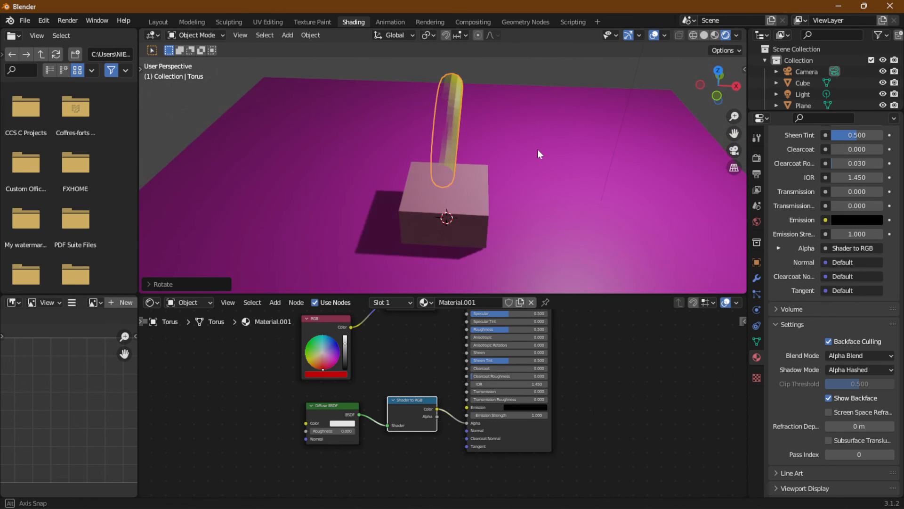
left_click(371, 99)
middle_click_drag(501, 266, 429, 179)
scroll(411, 383, "down", 1)
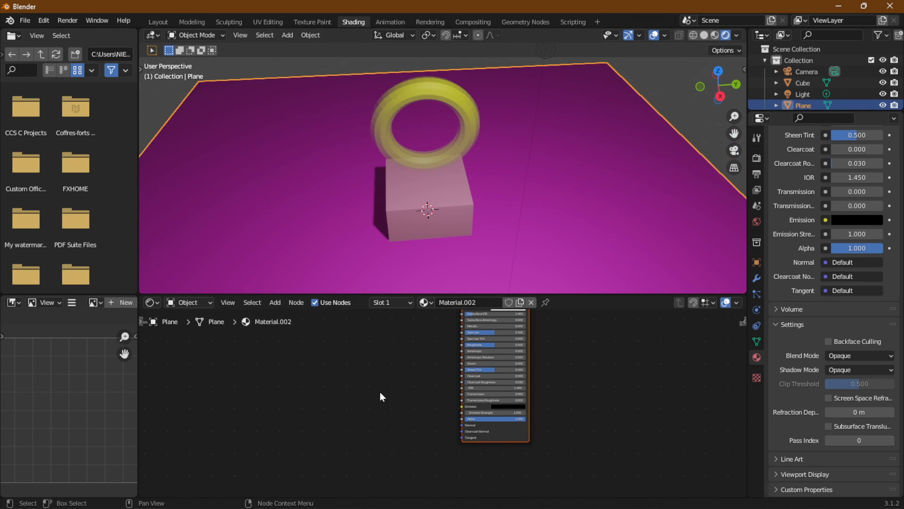
middle_click_drag(379, 391, 397, 484)
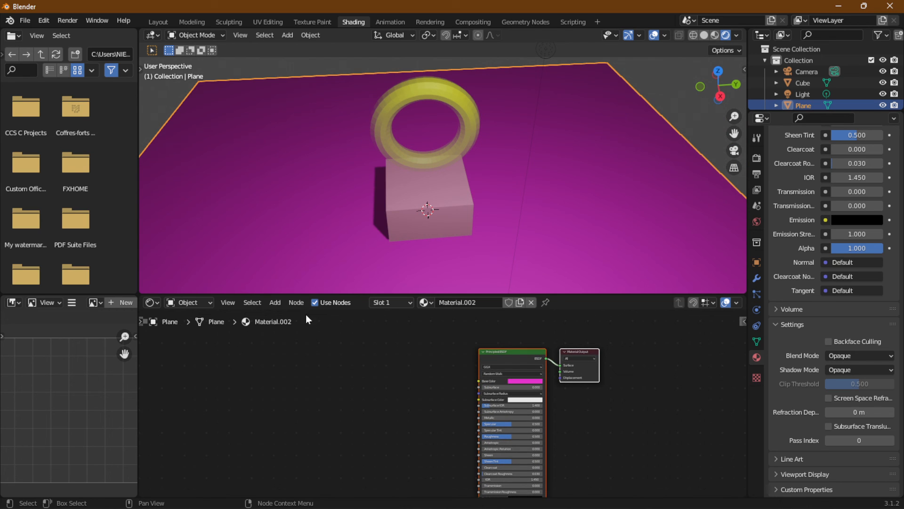
left_click(275, 303)
mouse_move(283, 389)
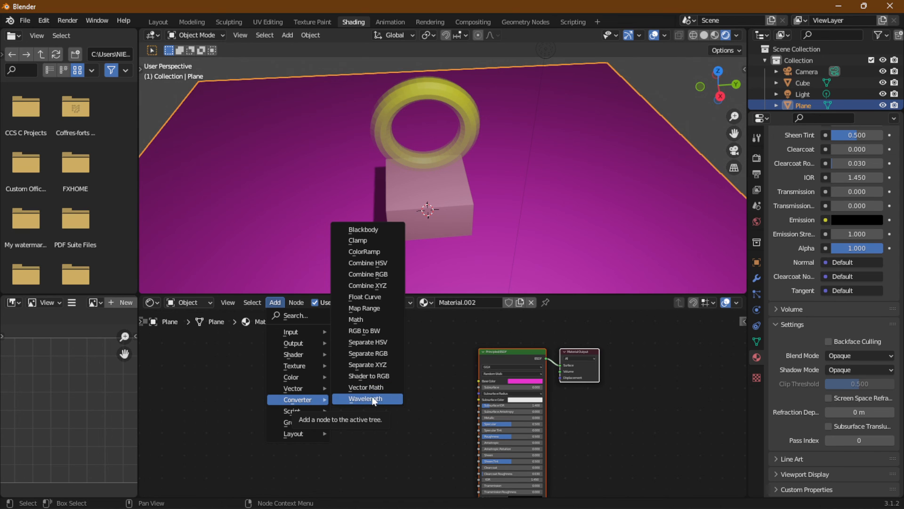
key("Escape")
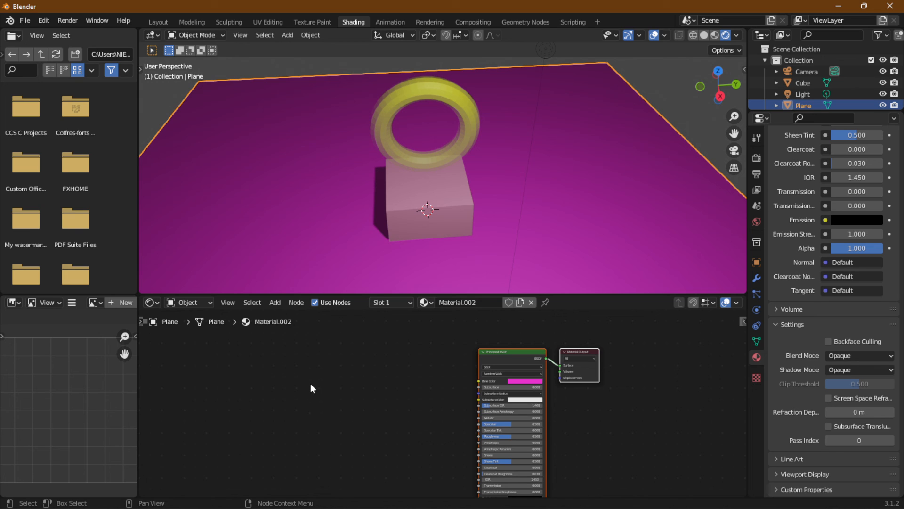
left_click(666, 99)
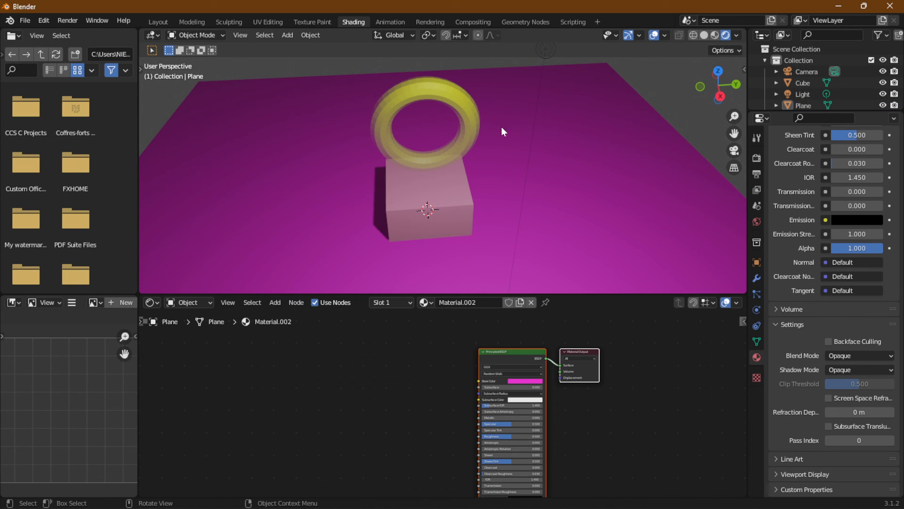